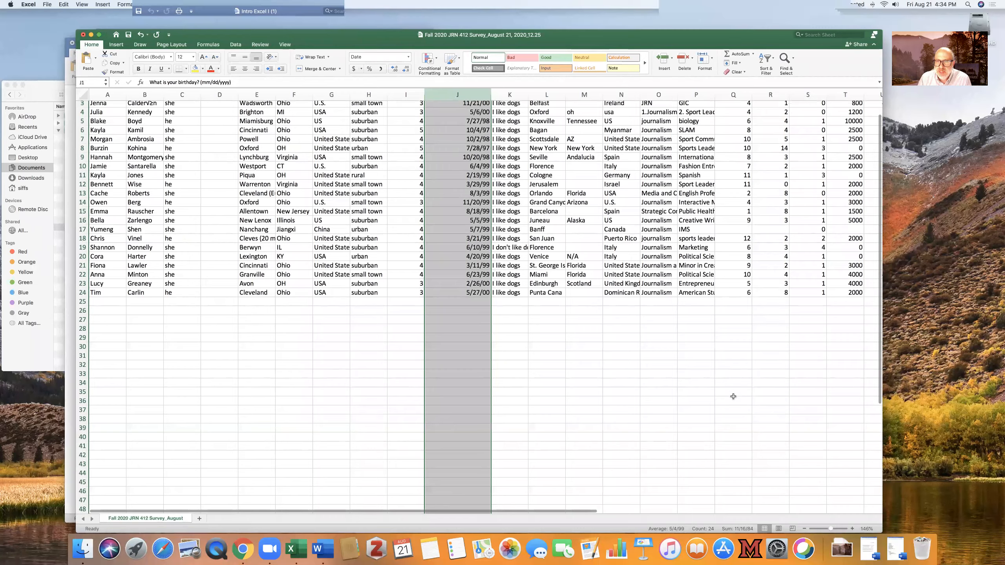
# Format the birthday column as Long Date and widen column J enough to show the full dates
pyautogui.hscroll(3, 677, 363)
pyautogui.hscroll(-2, 647, 350)
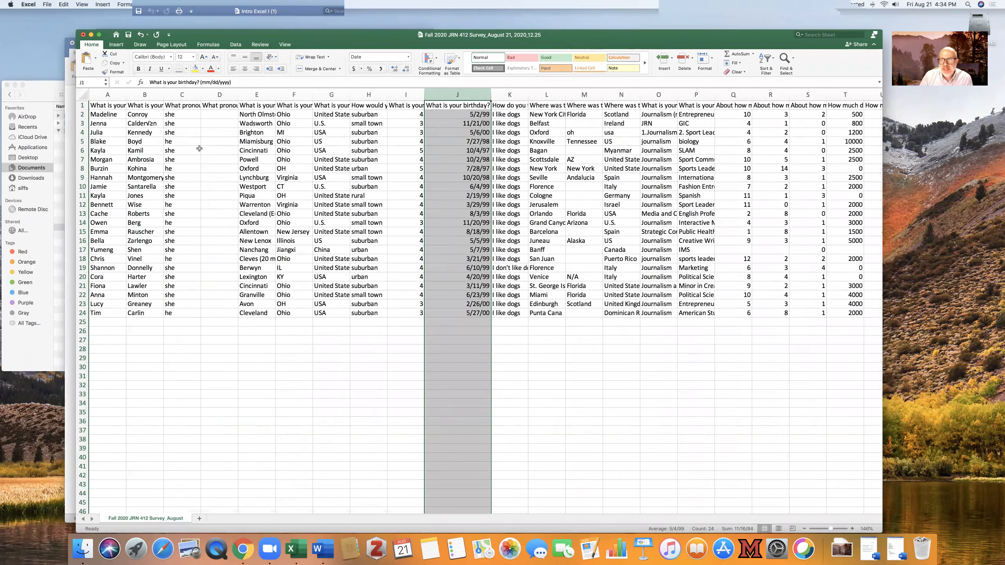
pyautogui.hscroll(1, 99, 96)
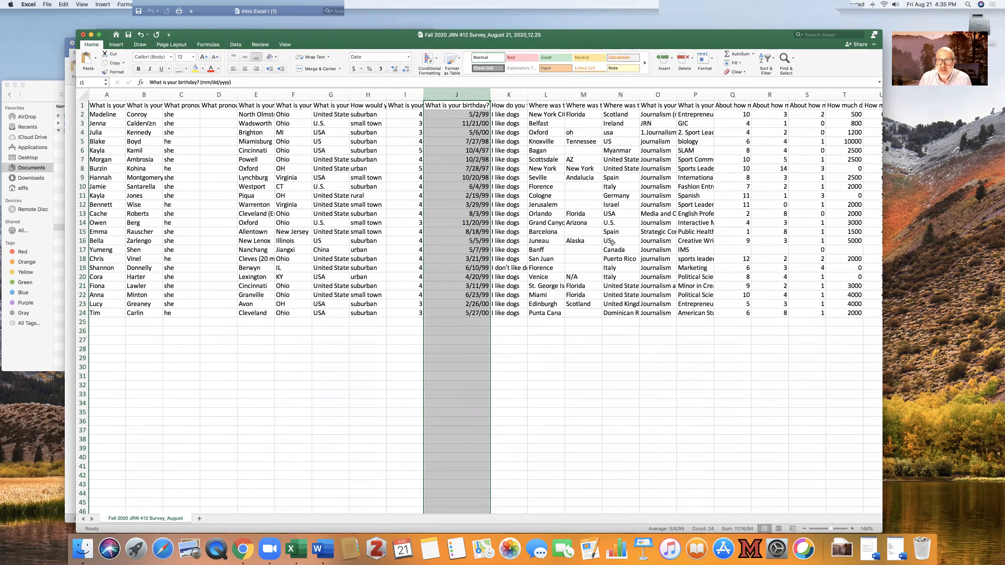
pyautogui.hscroll(2, 630, 242)
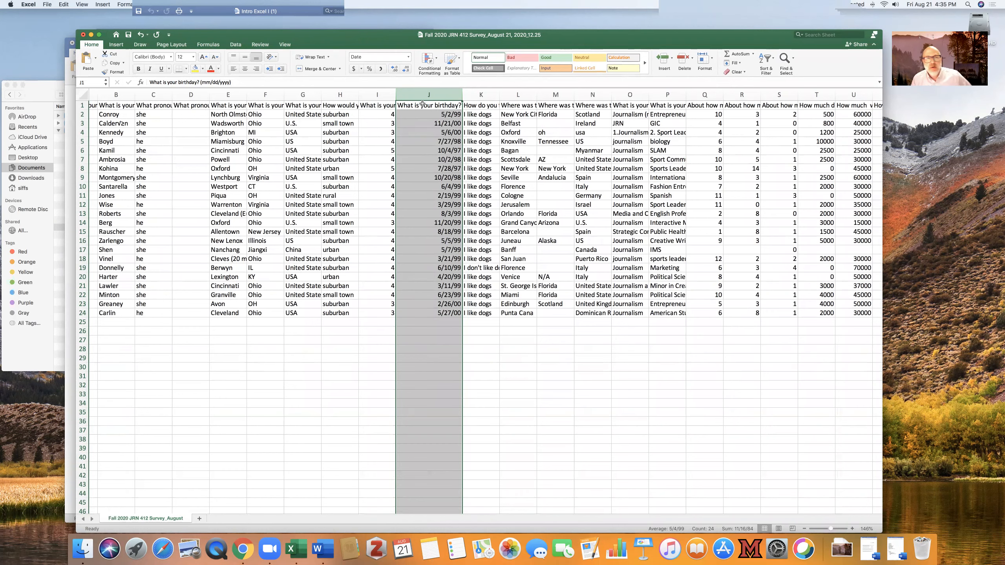
pyautogui.scroll(-1, 395, 111)
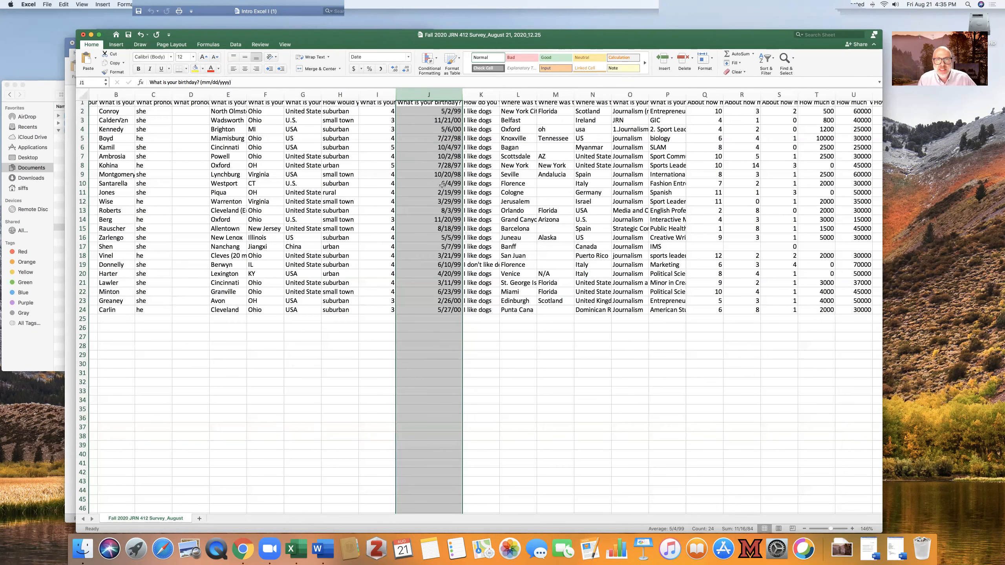
pyautogui.scroll(1, 431, 127)
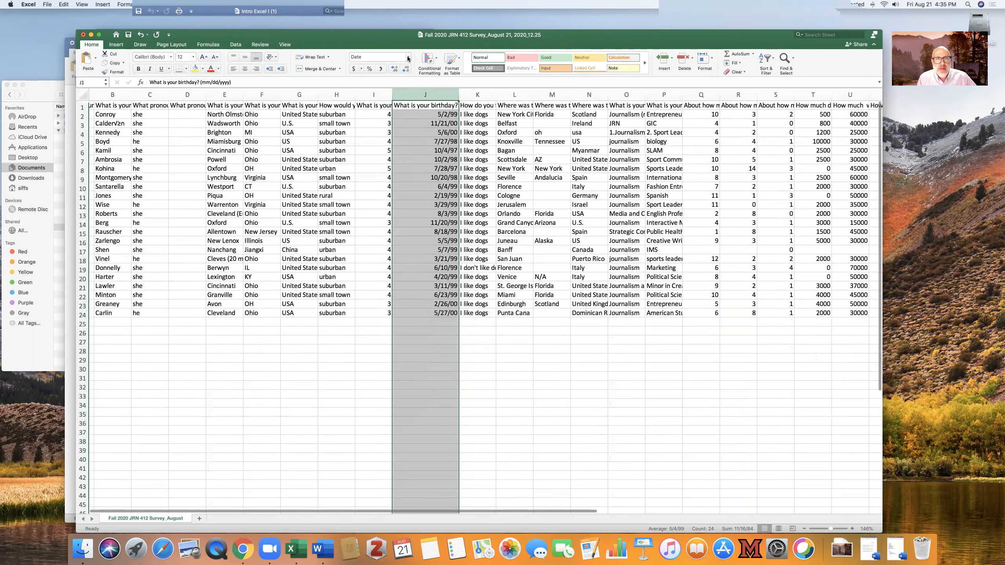
pyautogui.click(407, 60)
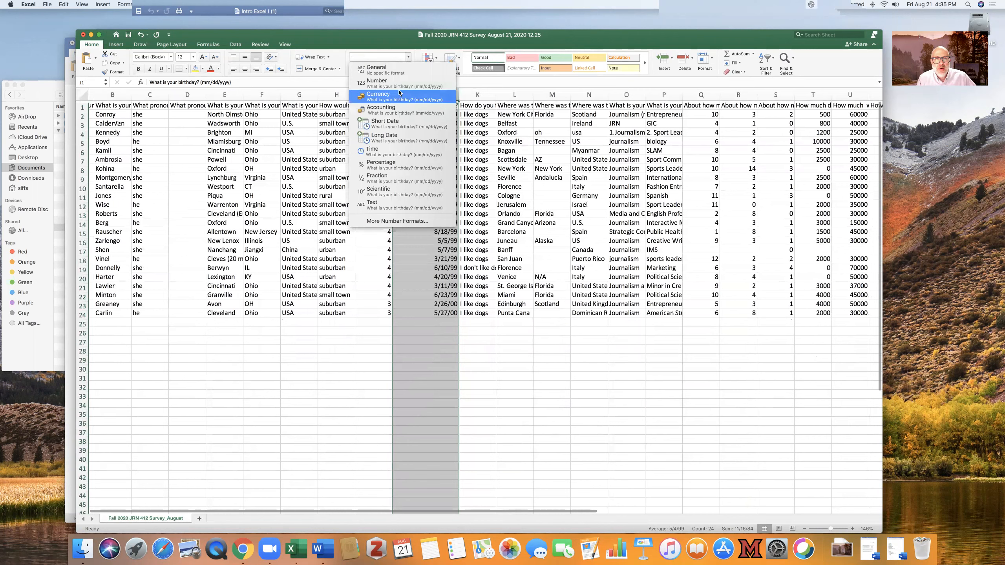
pyautogui.click(399, 135)
pyautogui.moveTo(458, 95); pyautogui.dragTo(497, 98)
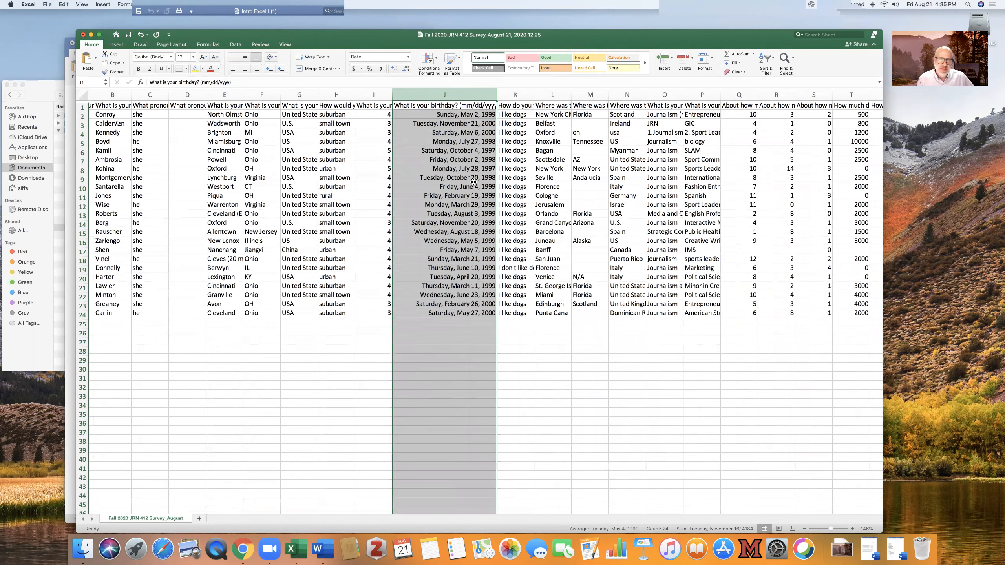
# Change the birthday column's format to Number
pyautogui.hscroll(-1, 471, 185)
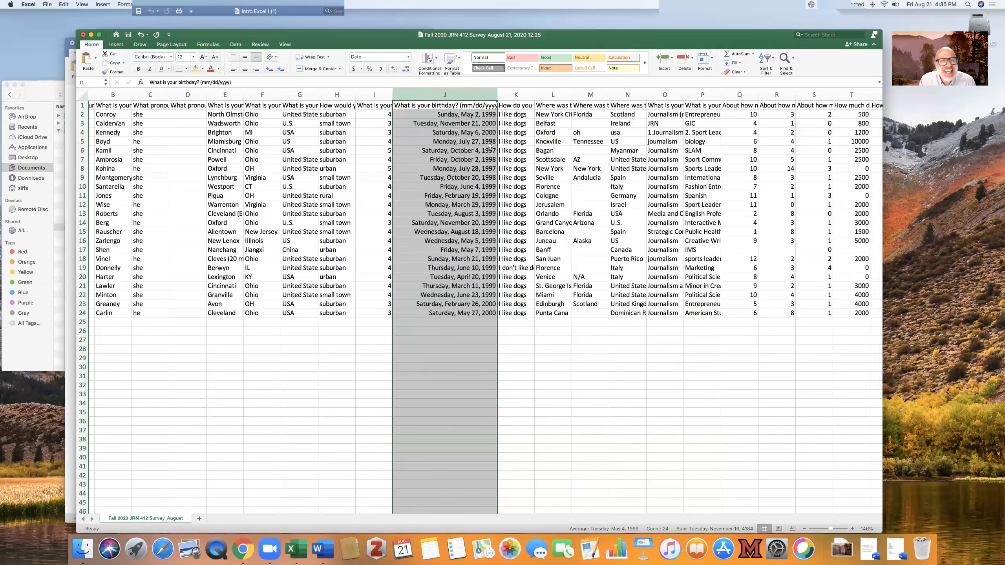
pyautogui.click(408, 58)
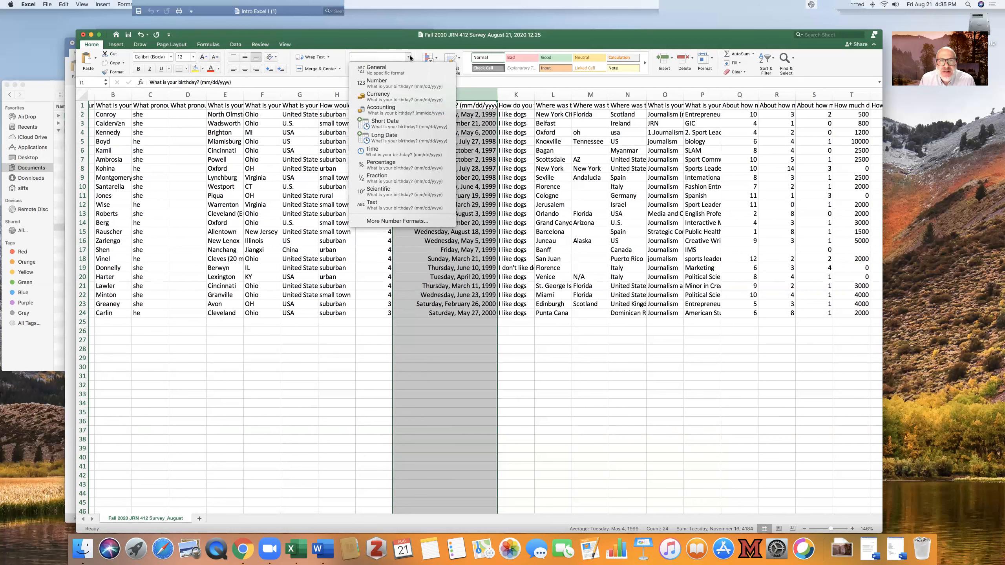
pyautogui.click(403, 83)
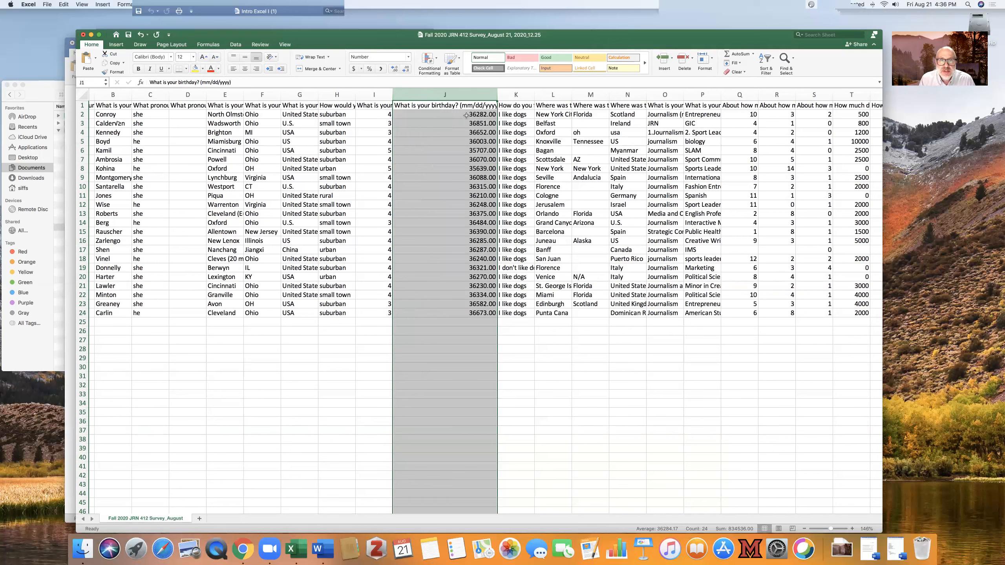
# Set the birthday column's format to Short Date
pyautogui.hscroll(-1, 288, 159)
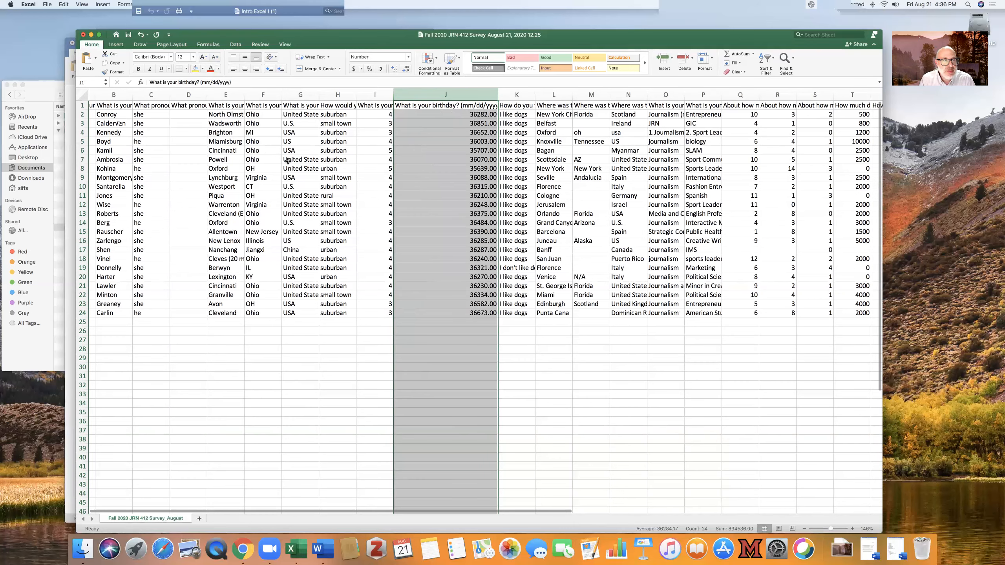
pyautogui.hscroll(3, 287, 159)
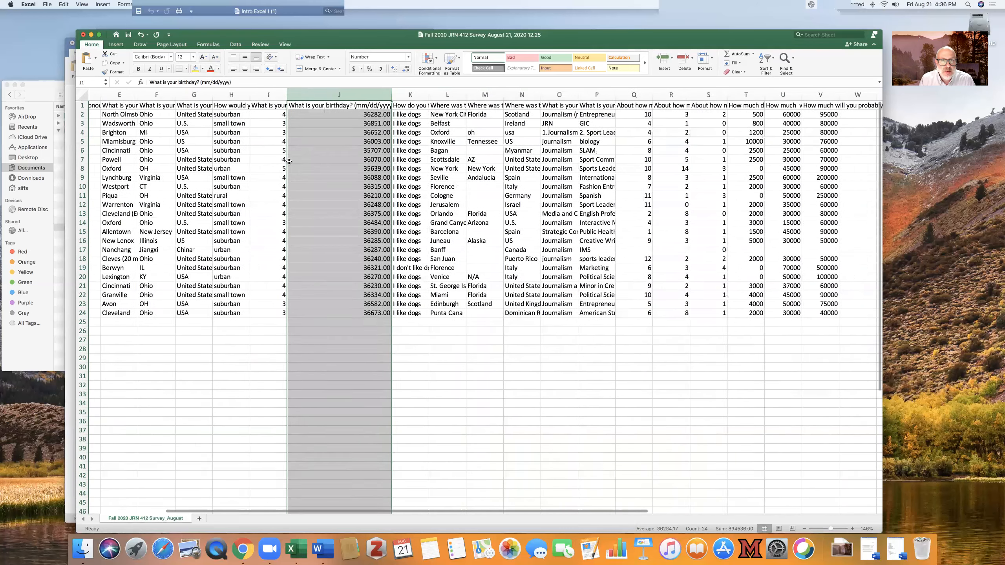
pyautogui.hscroll(-1, 289, 161)
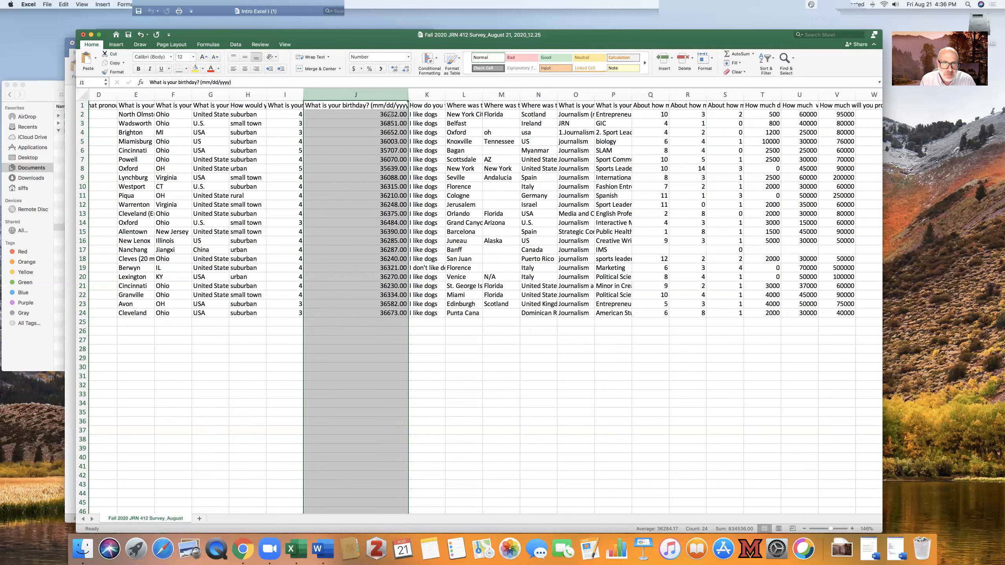
pyautogui.click(408, 57)
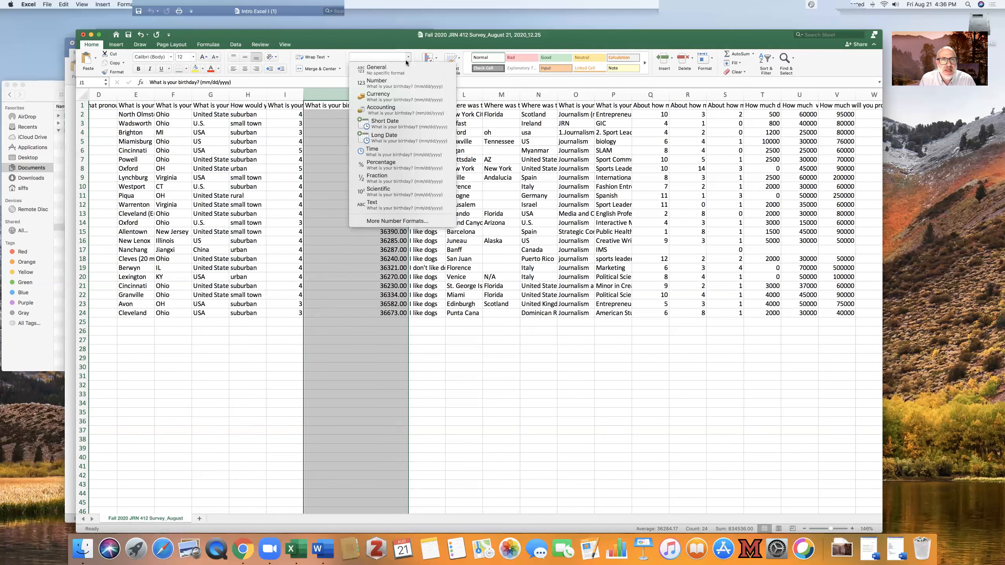
pyautogui.click(404, 124)
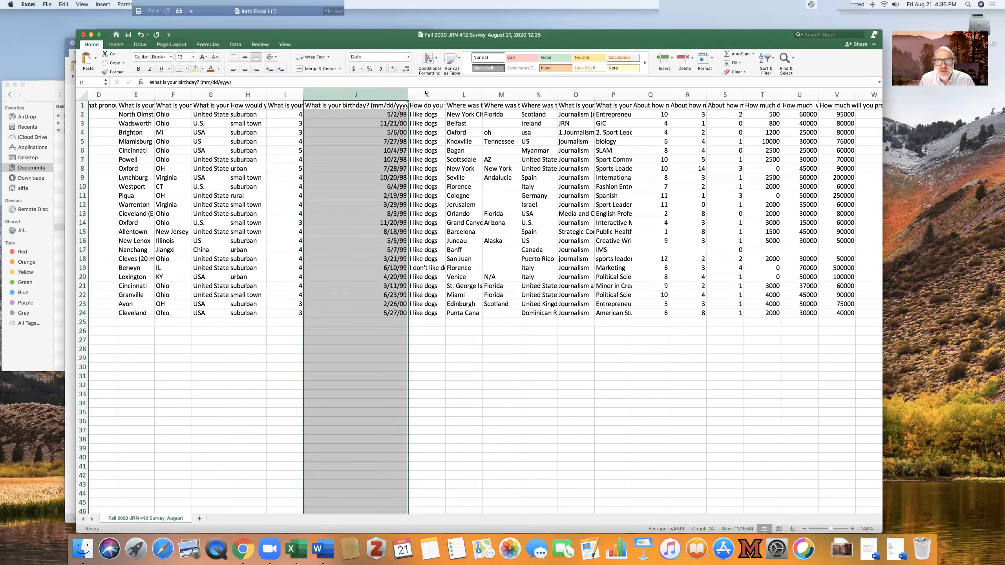
# Insert a blank column directly after the birthday column and enter the header "month of birthday" in K1
pyautogui.click(427, 95)
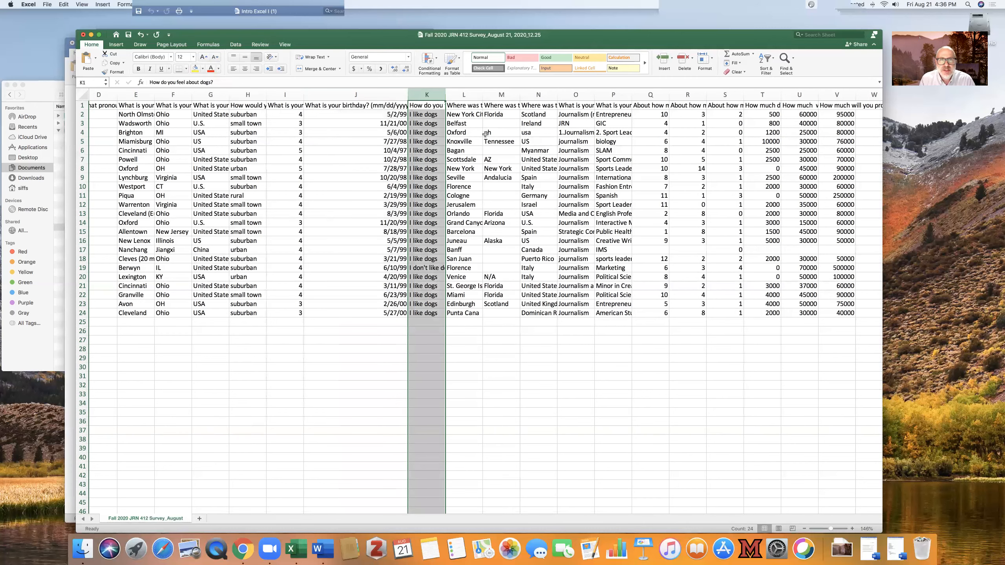
pyautogui.click(102, 5)
pyautogui.press('Return')
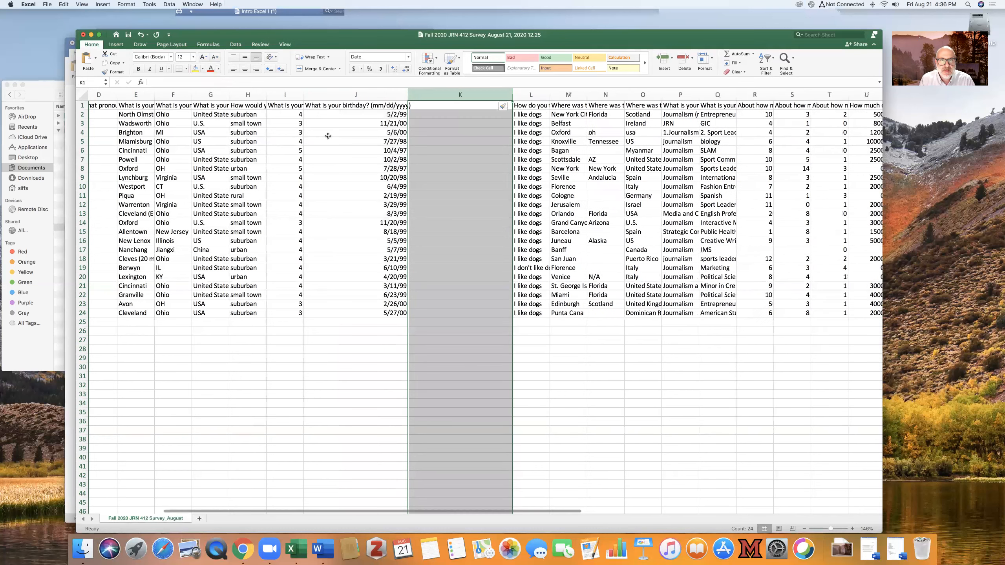
pyautogui.click(437, 106)
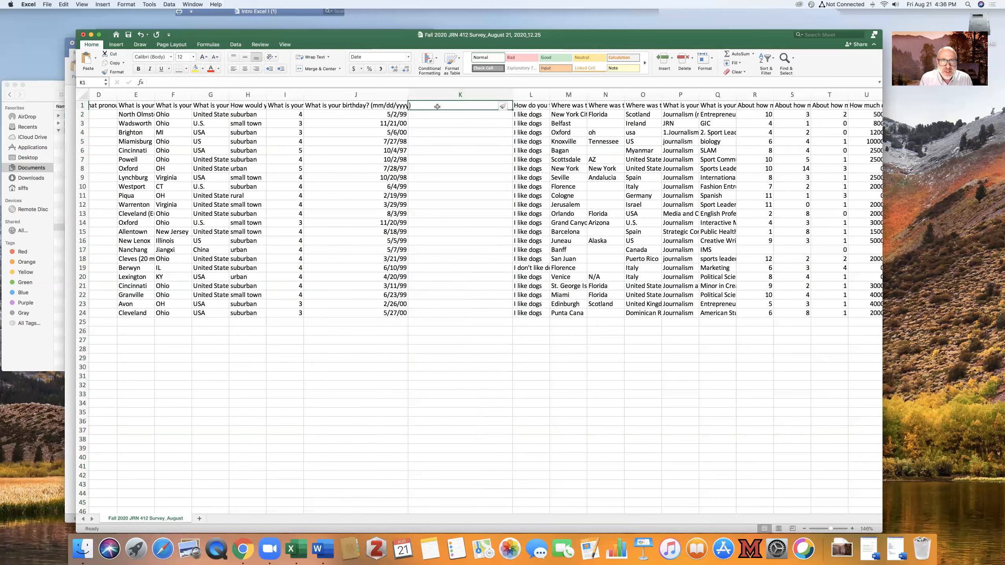
pyautogui.write('month of birthday')
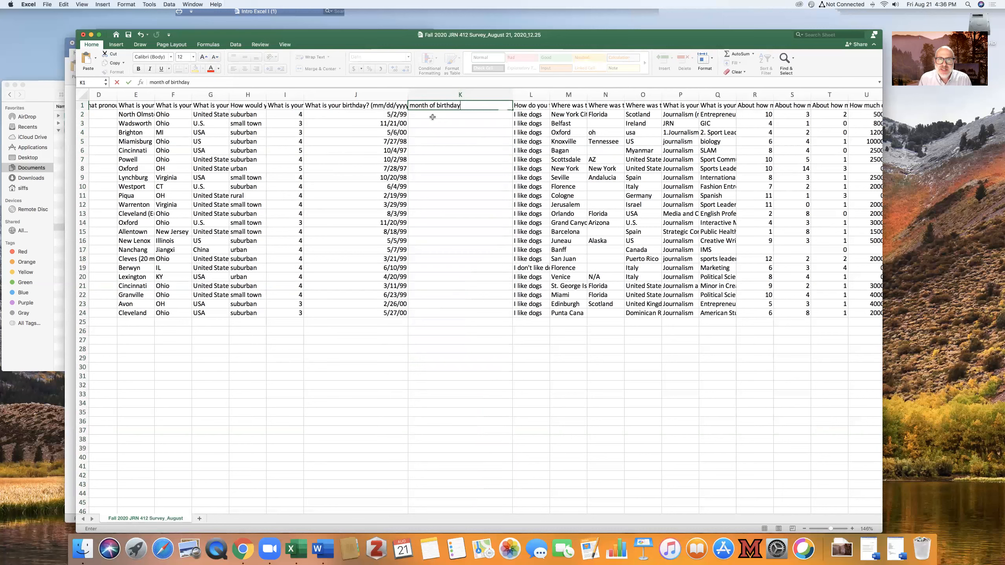
# Enter the formula =MONTH(J2) in cell K2 to extract the month from the first birthday
pyautogui.click(433, 117)
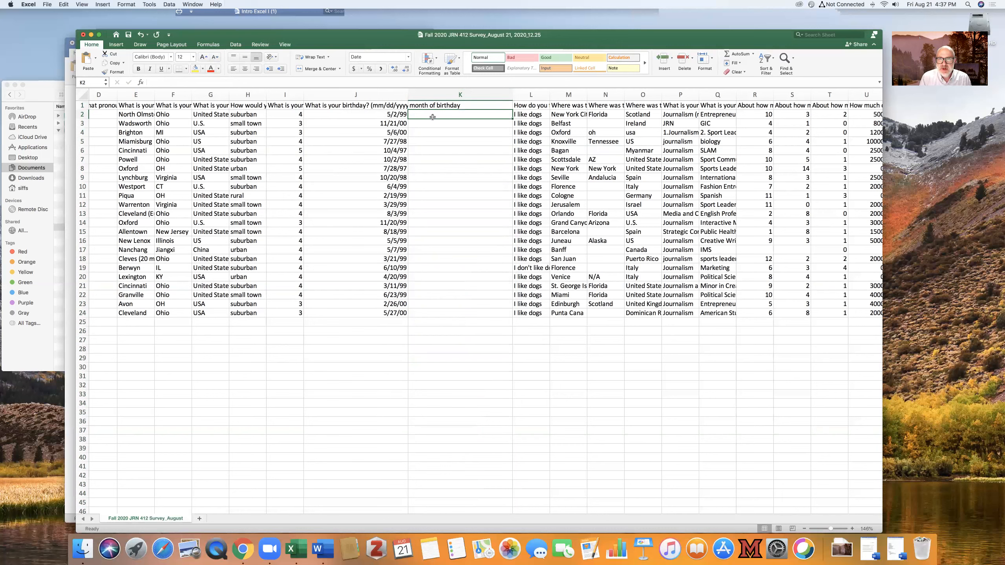
pyautogui.write('=')
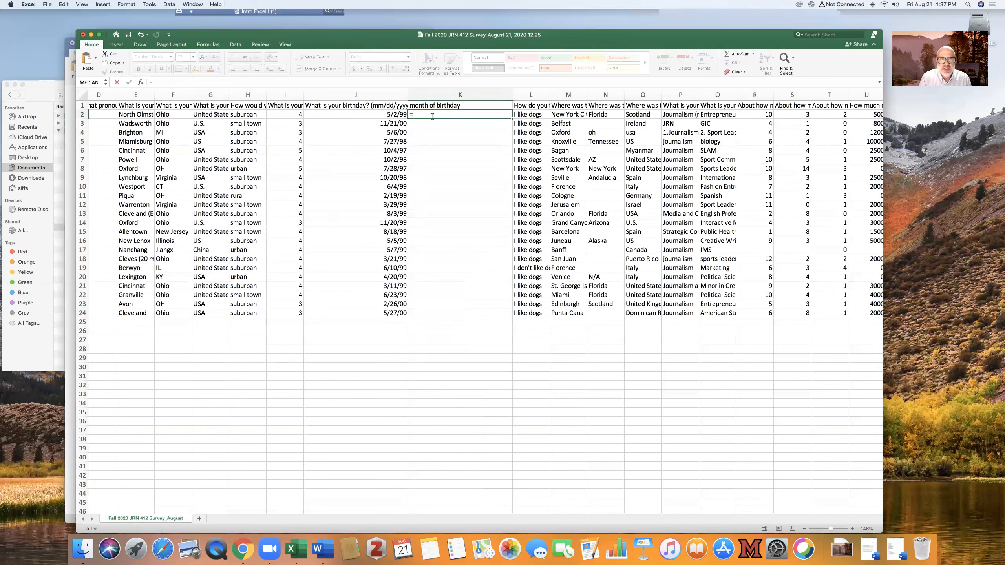
pyautogui.write('f')
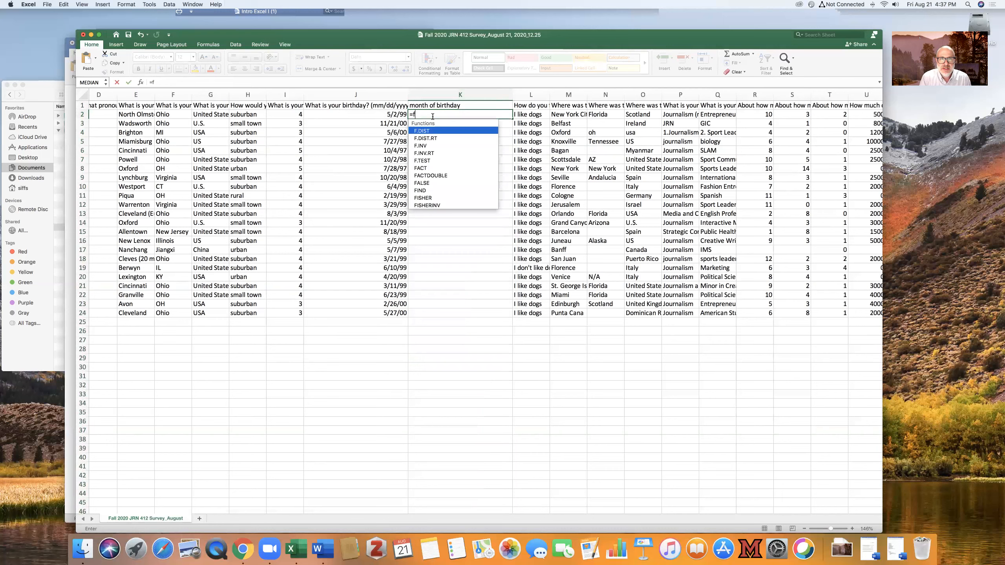
pyautogui.write('orm')
pyautogui.press('BackSpace')
pyautogui.press('BackSpace')
pyautogui.press('BackSpace')
pyautogui.press('BackSpace')
pyautogui.write('mon')
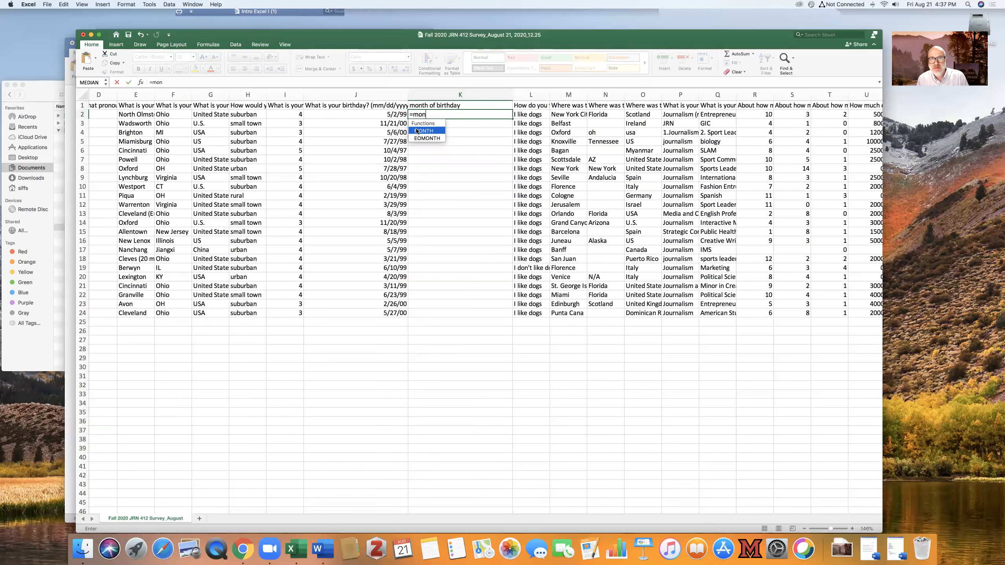
pyautogui.doubleClick(417, 131)
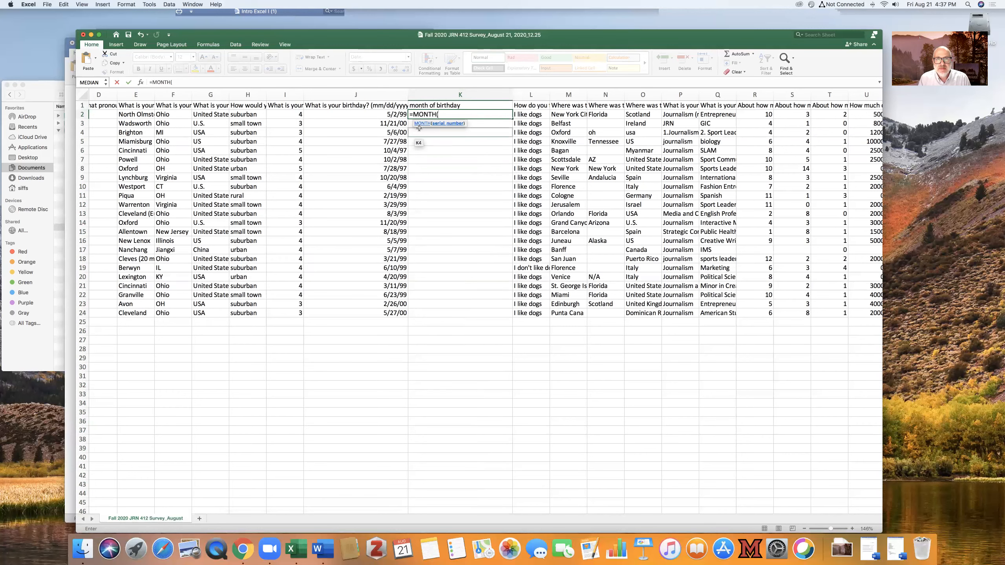
pyautogui.hscroll(1, 422, 126)
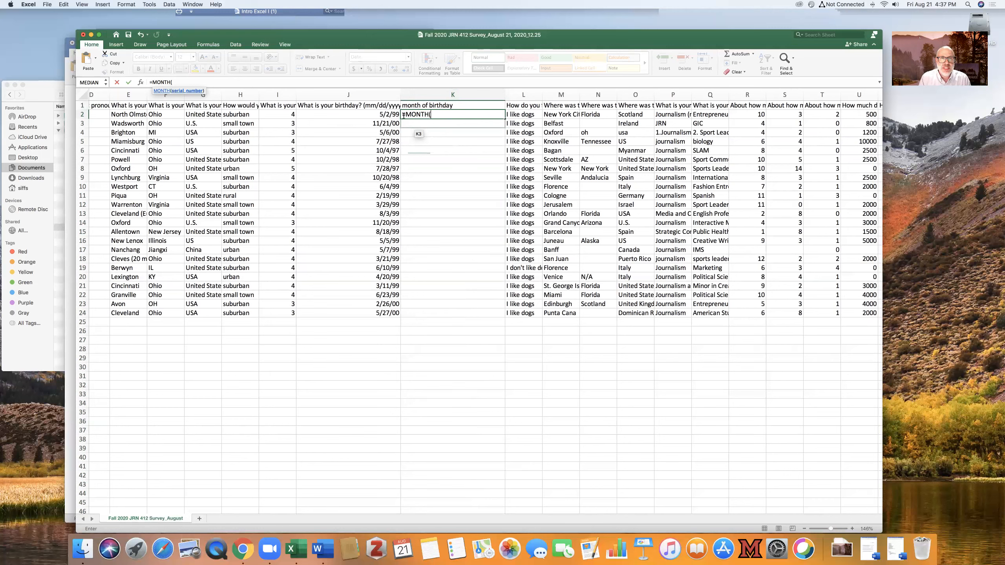
pyautogui.click(388, 113)
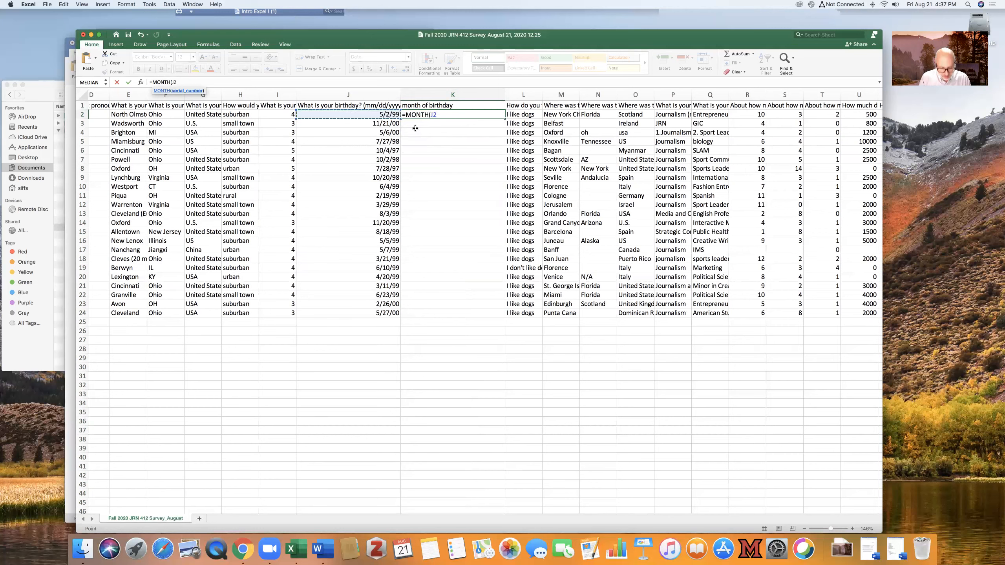
pyautogui.write(')')
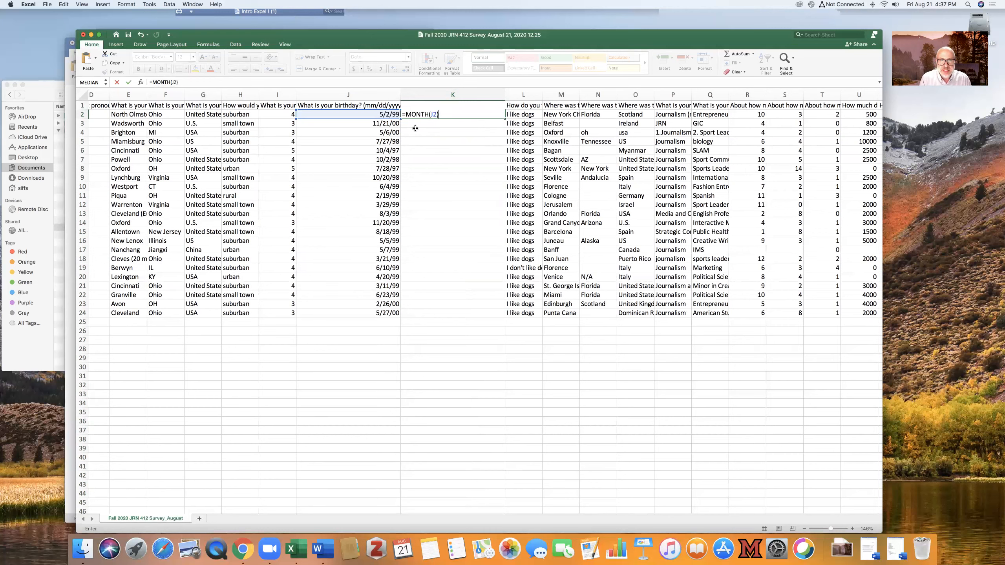
pyautogui.press('Return')
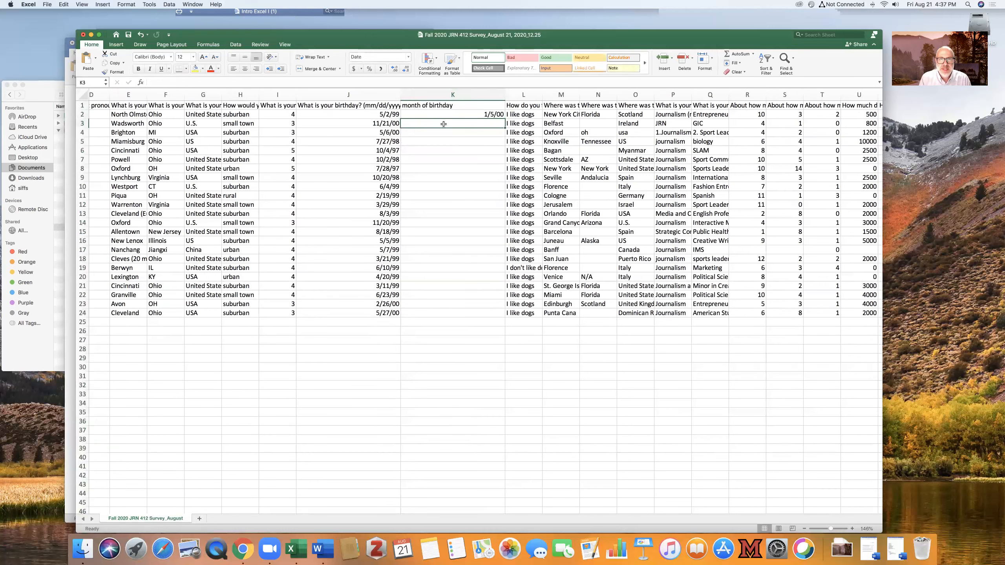
# Fill the K2 month formula down to row 24 and format column K as Number
pyautogui.click(494, 114)
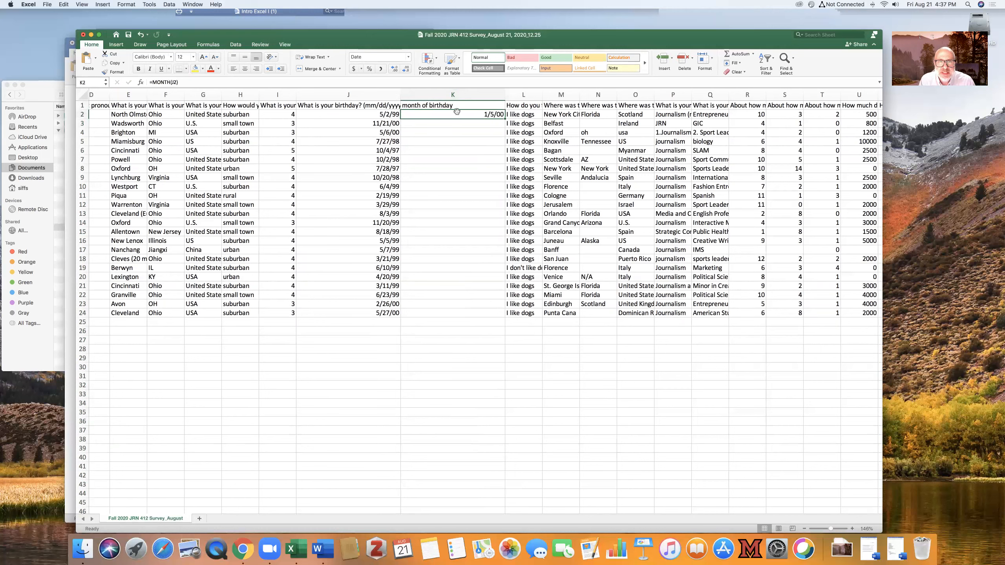
pyautogui.doubleClick(504, 117)
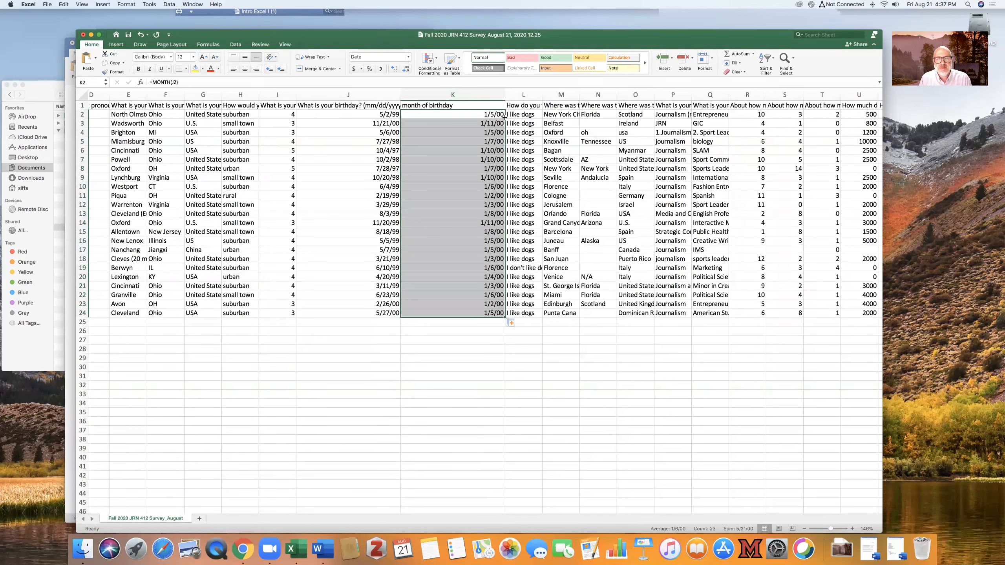
pyautogui.click(460, 94)
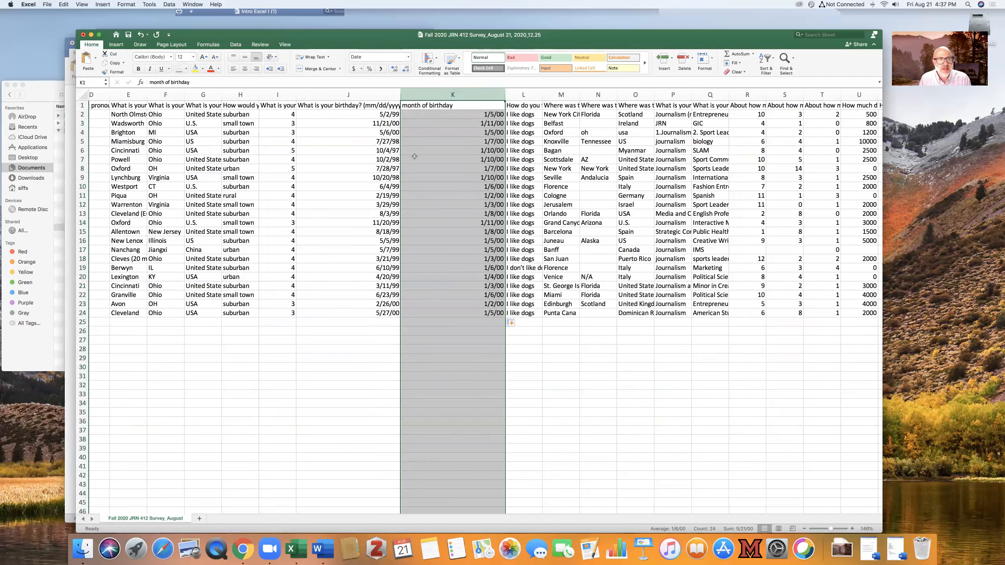
pyautogui.click(406, 60)
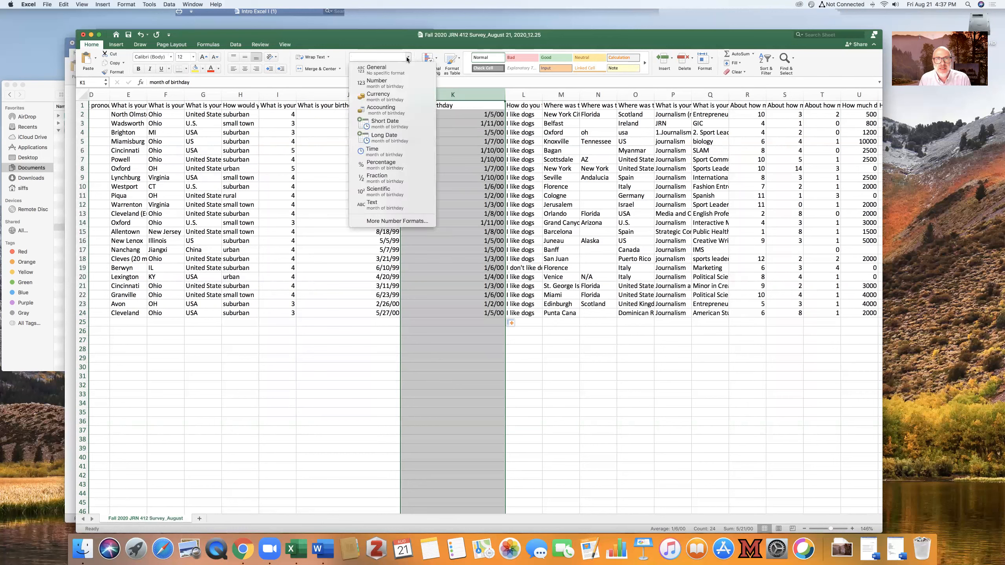
pyautogui.click(396, 82)
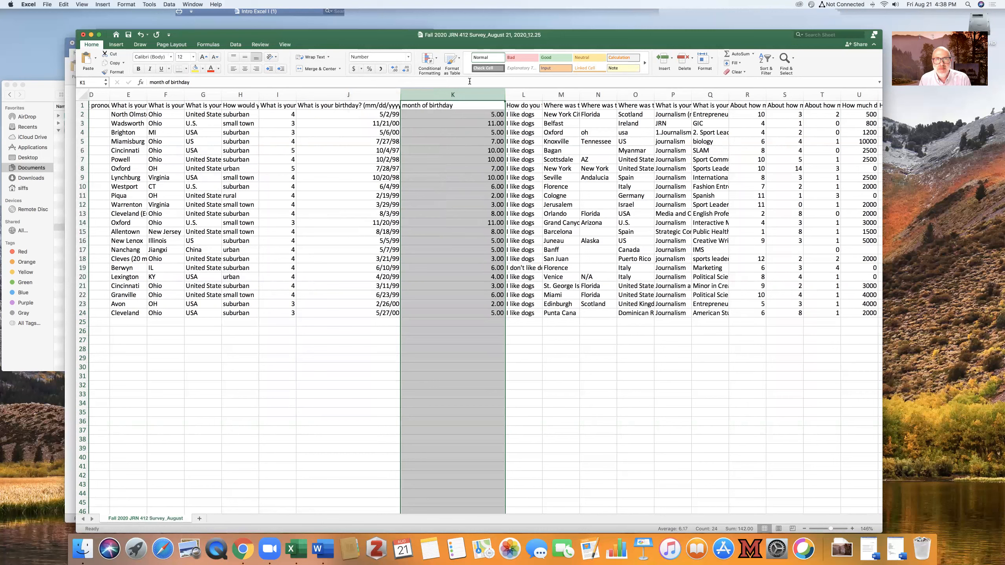
# Reduce the decimals in the month of birthday column to show whole numbers
pyautogui.click(394, 69)
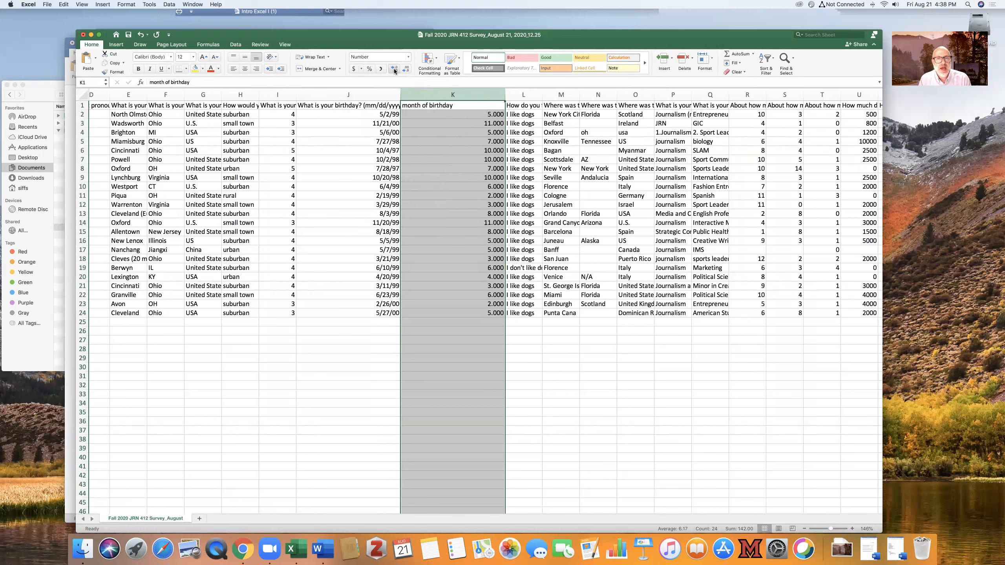
pyautogui.click(406, 70)
pyautogui.click(406, 70)
pyautogui.click(406, 69)
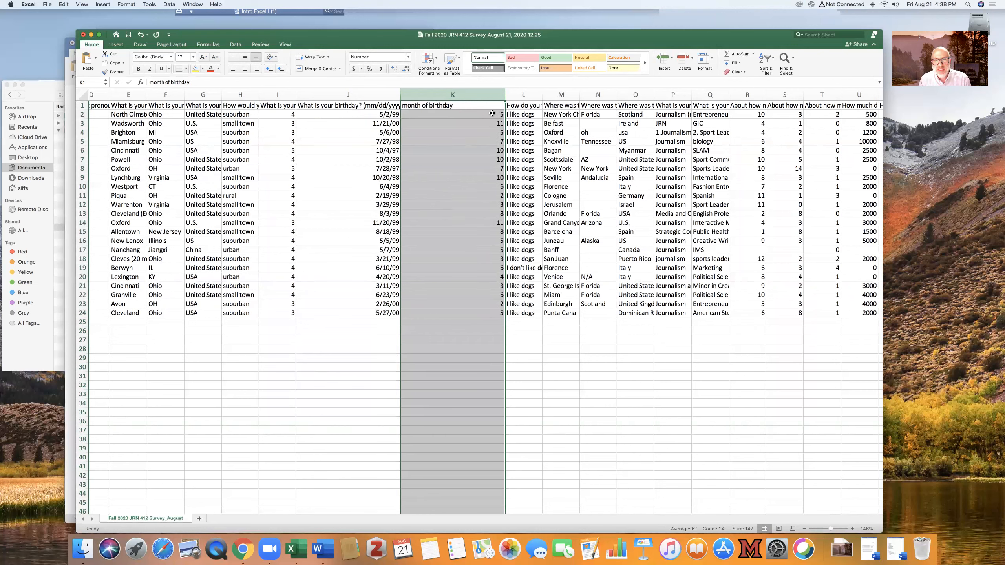
# Apply the Long Date format to the month of birthday column
pyautogui.click(509, 322)
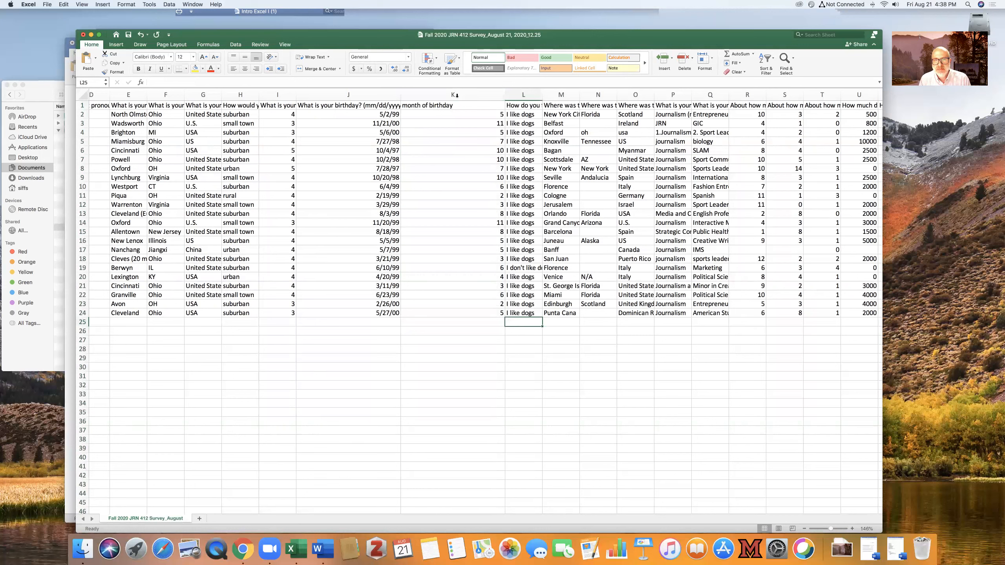
pyautogui.click(434, 106)
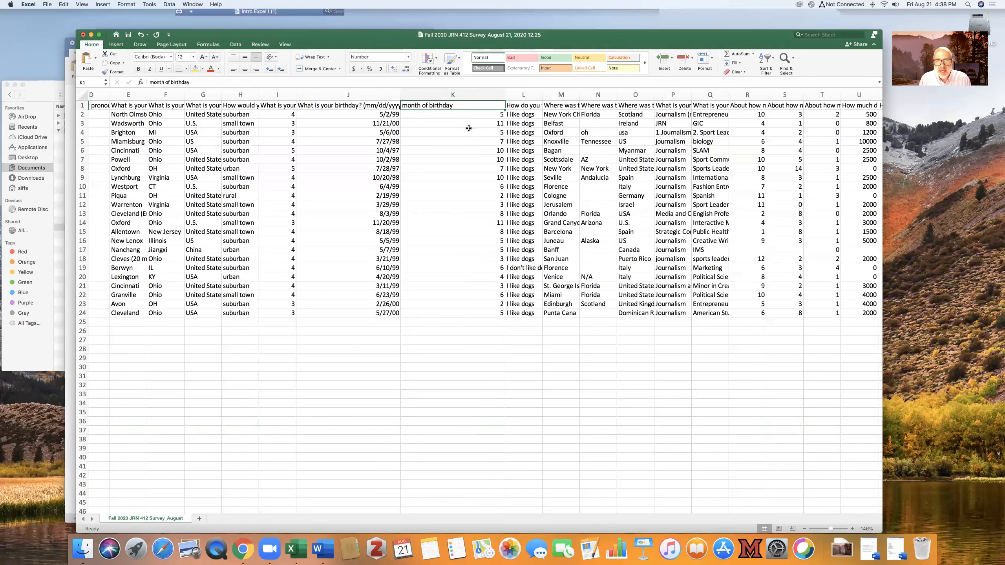
pyautogui.scroll(-1, 469, 129)
pyautogui.hscroll(1, 468, 157)
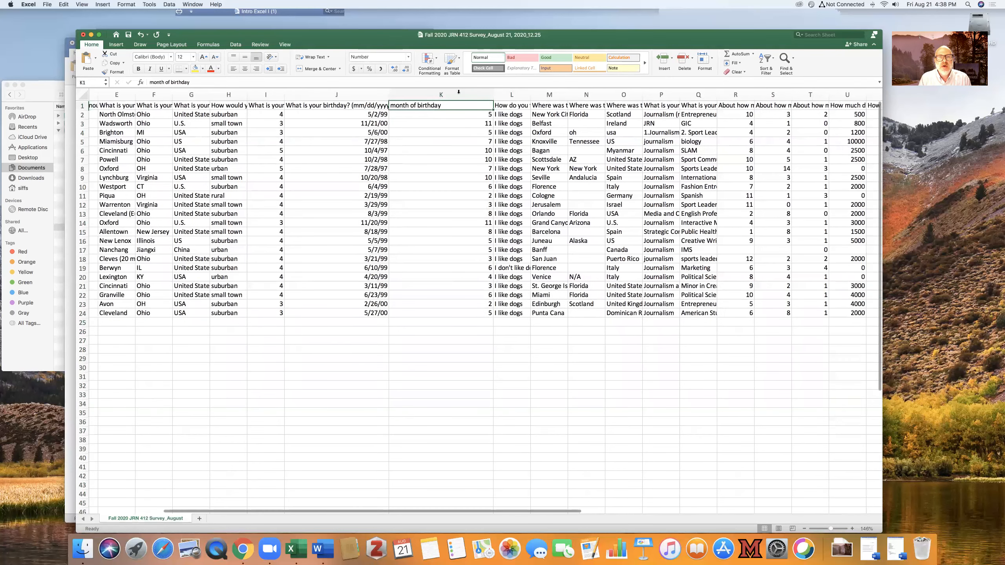
pyautogui.click(458, 92)
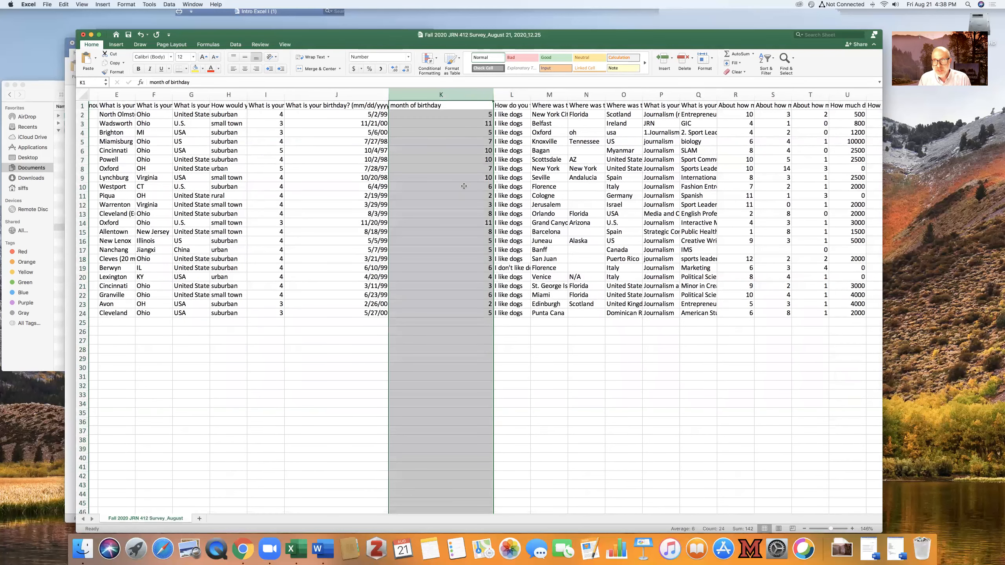
pyautogui.click(408, 57)
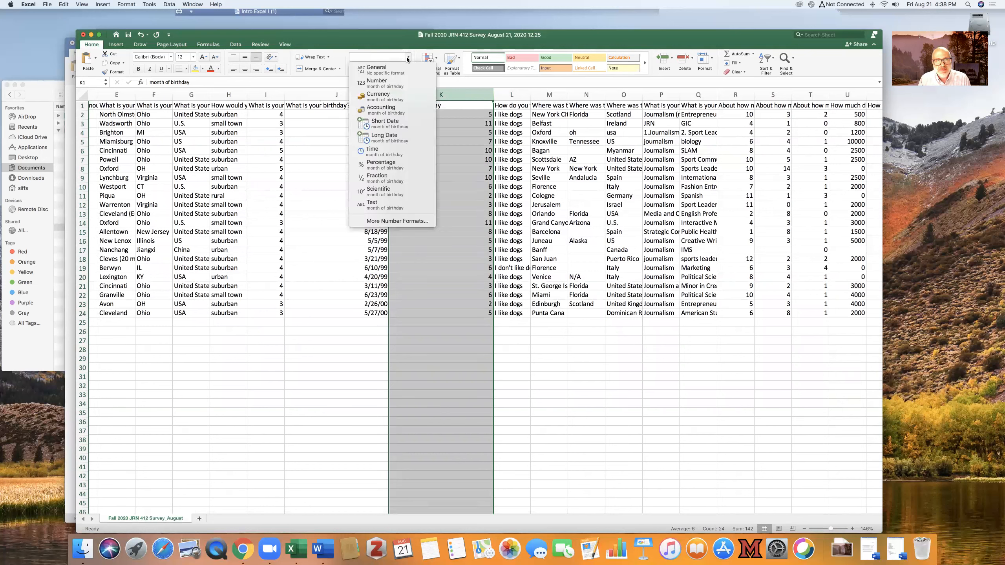
pyautogui.click(394, 135)
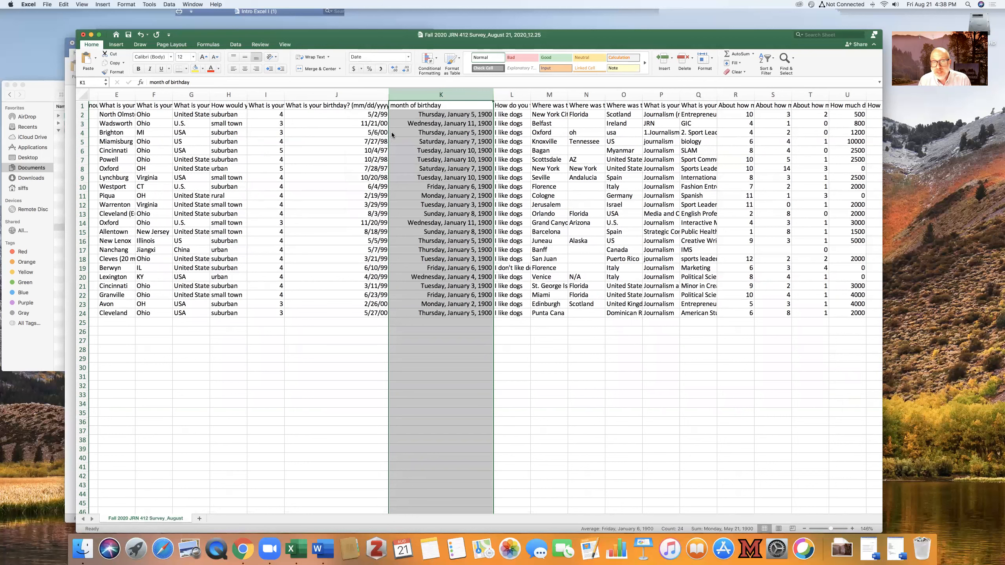
# Change the month of birthday column's format to Number
pyautogui.click(408, 58)
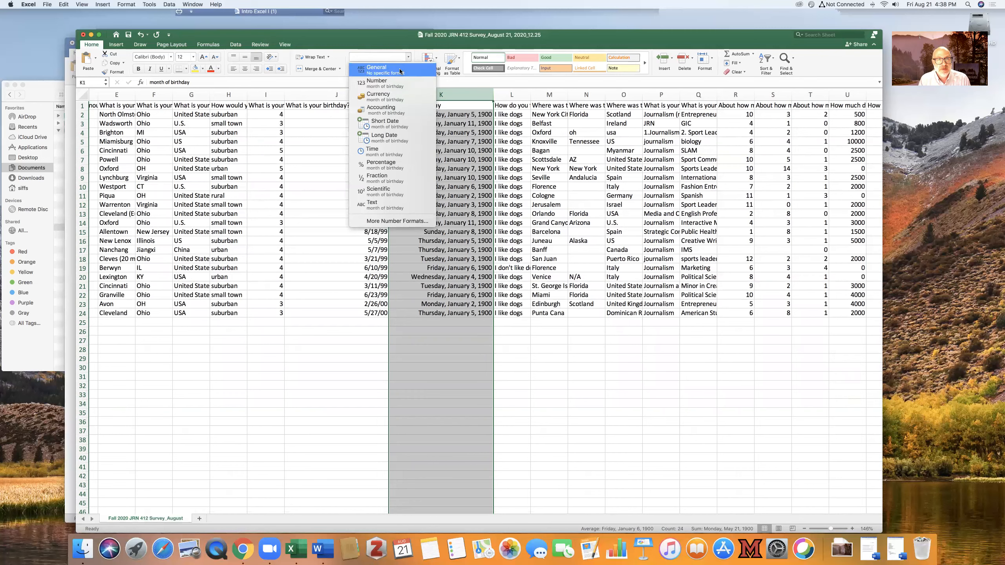
pyautogui.click(394, 83)
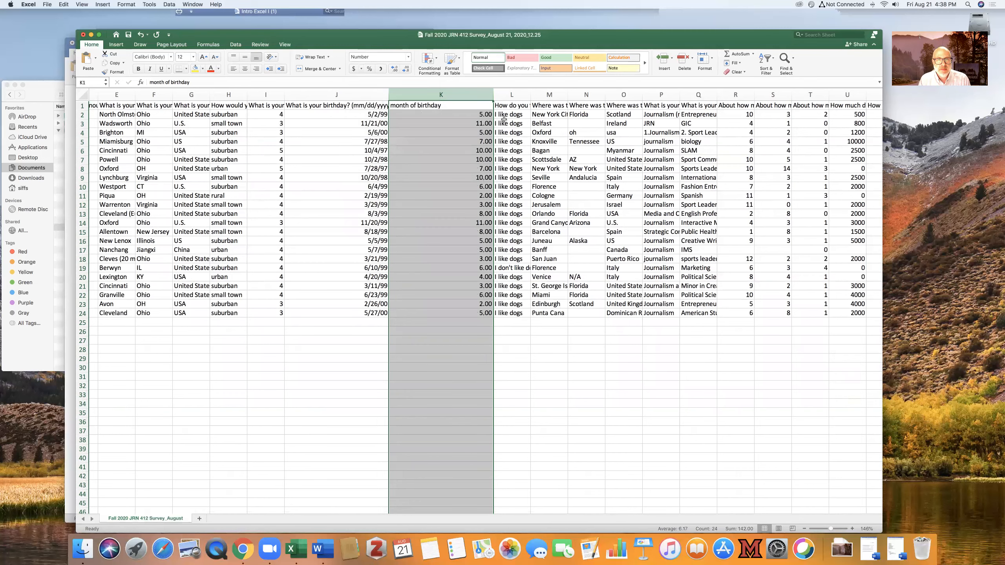
pyautogui.click(451, 105)
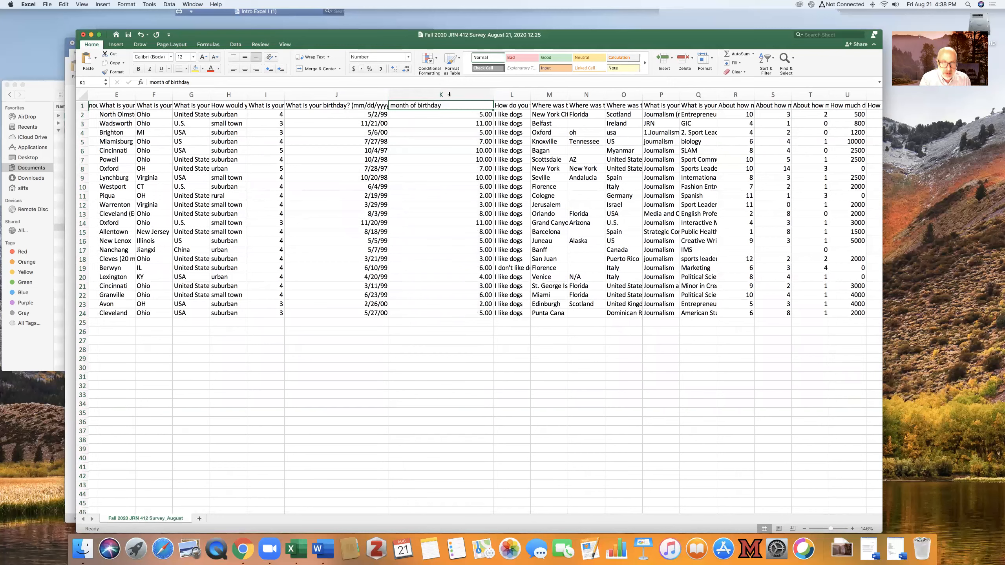
# Undo the format changes in the month of birthday column and the fill-down of the month formula below K2
pyautogui.click(449, 94)
pyautogui.press('super+z')
pyautogui.press('super+z')
pyautogui.press('super+z')
pyautogui.press('super+z')
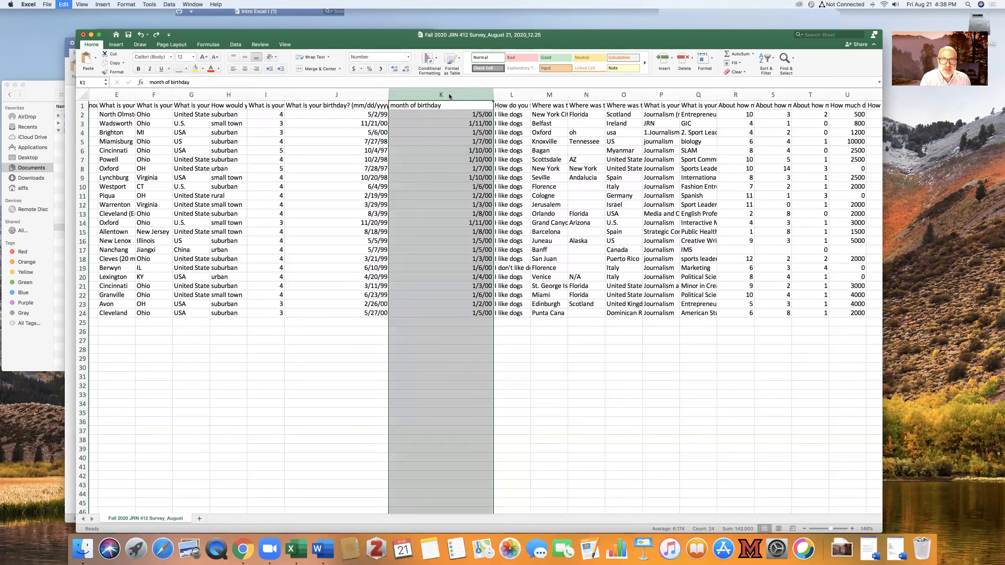
pyautogui.press('super+z')
pyautogui.click(446, 105)
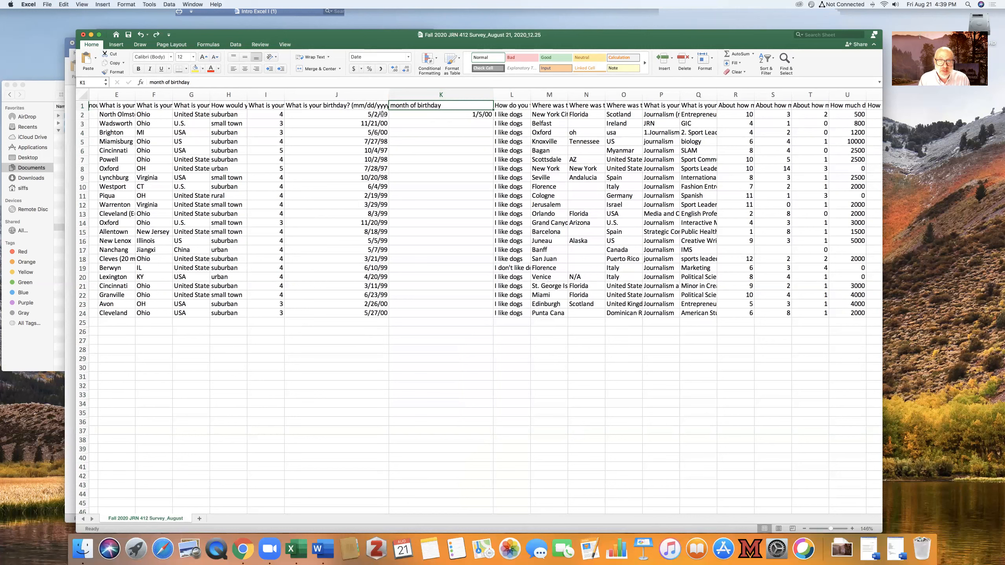
# Clear the month formula from K2 and rename the K1 header to "day of birth"
pyautogui.click(427, 116)
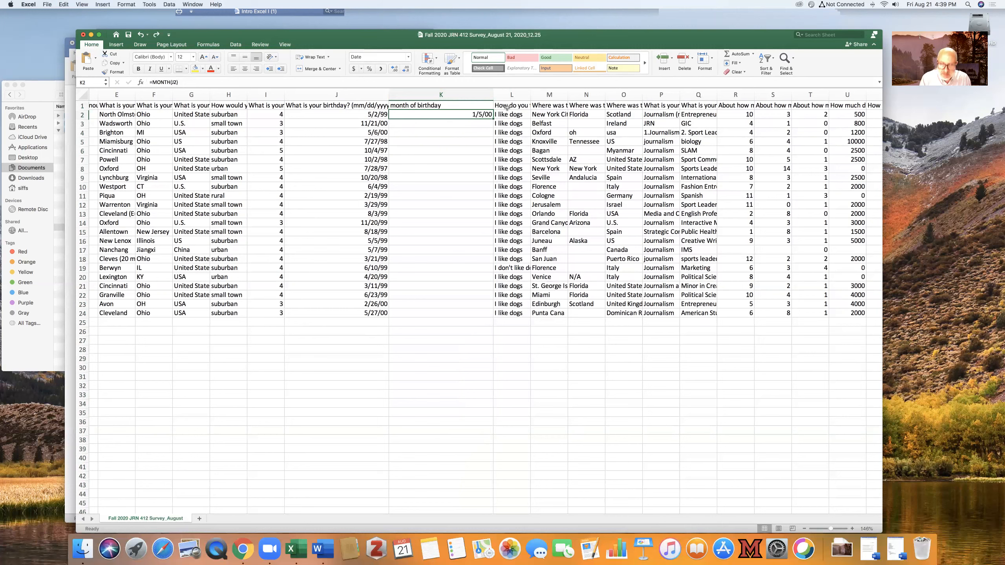
pyautogui.press('Delete')
pyautogui.doubleClick(450, 104)
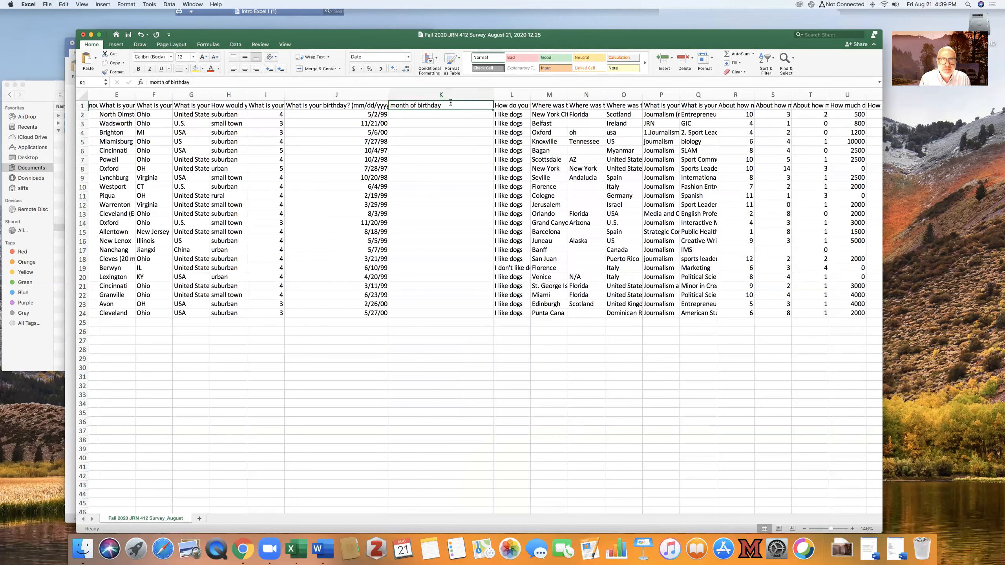
pyautogui.moveTo(451, 103); pyautogui.dragTo(385, 100)
pyautogui.write('day of birth')
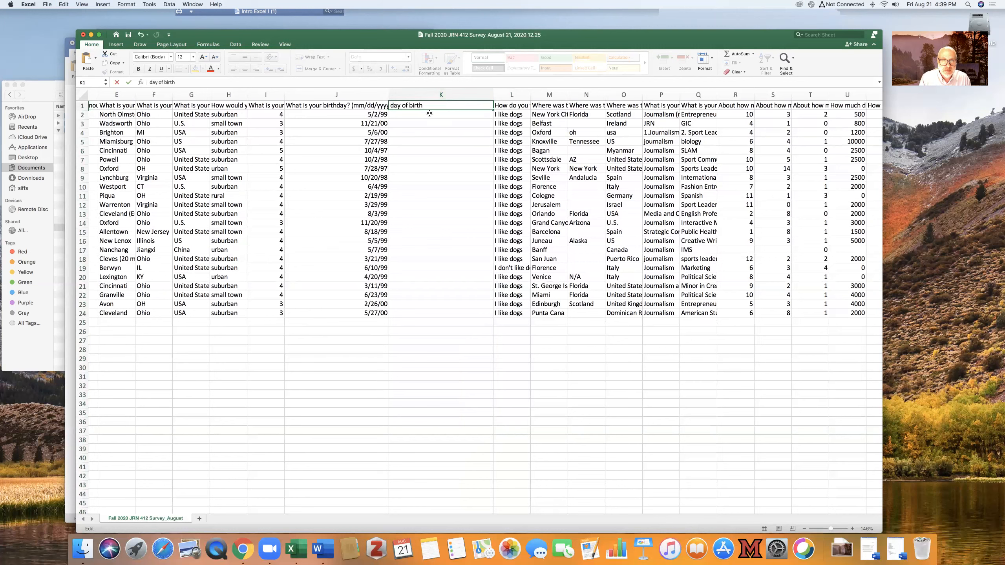
pyautogui.press('Return')
# Enter the formula =WEEKDAY(J2) in cell K2 to get the weekday number of the first birthday
pyautogui.write('=w')
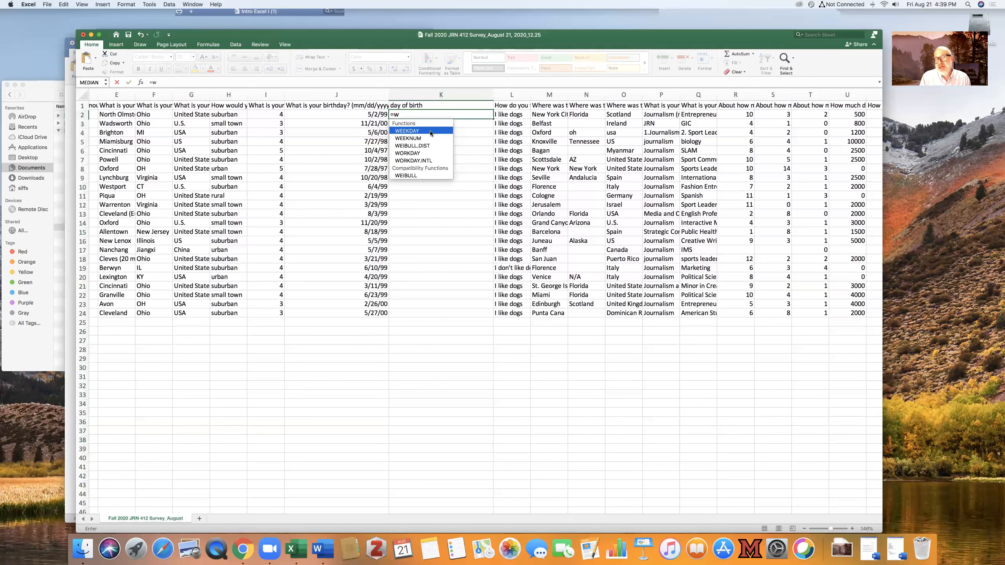
pyautogui.doubleClick(431, 131)
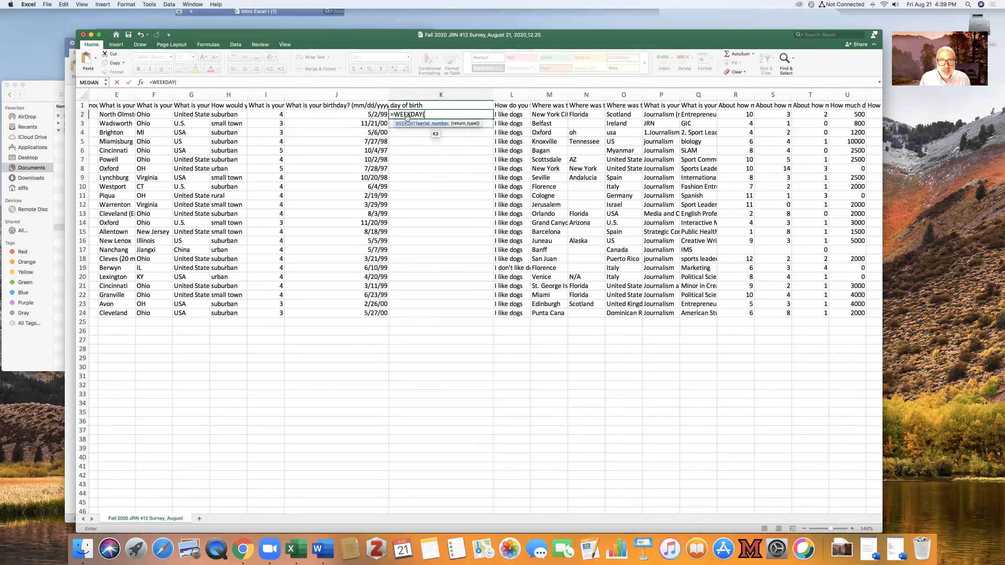
pyautogui.click(378, 114)
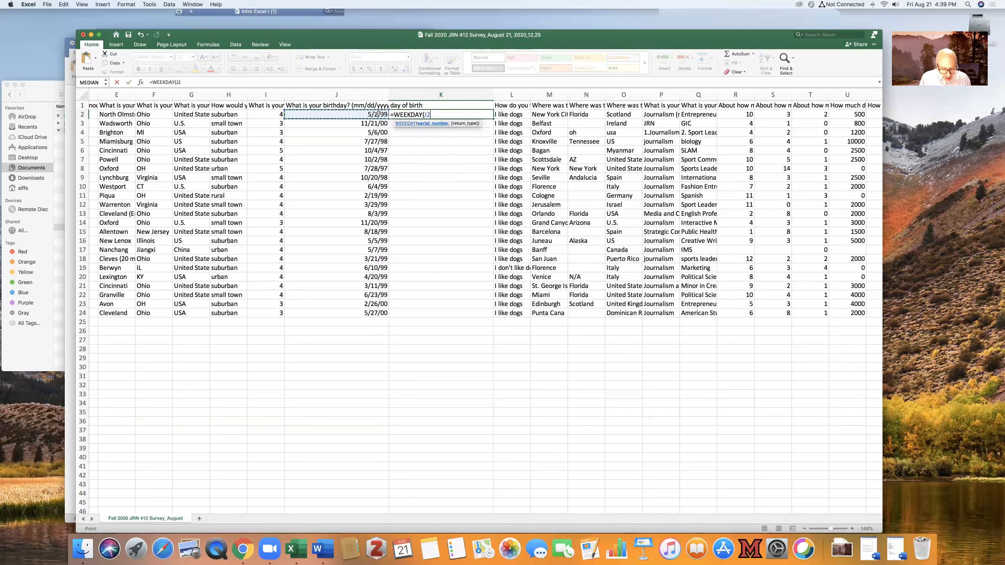
pyautogui.write(')')
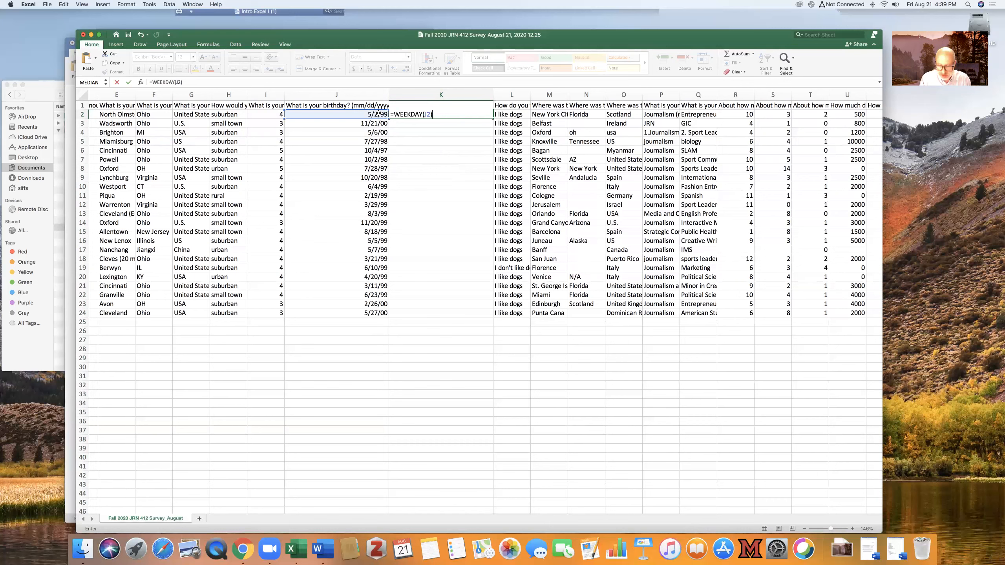
pyautogui.press('Return')
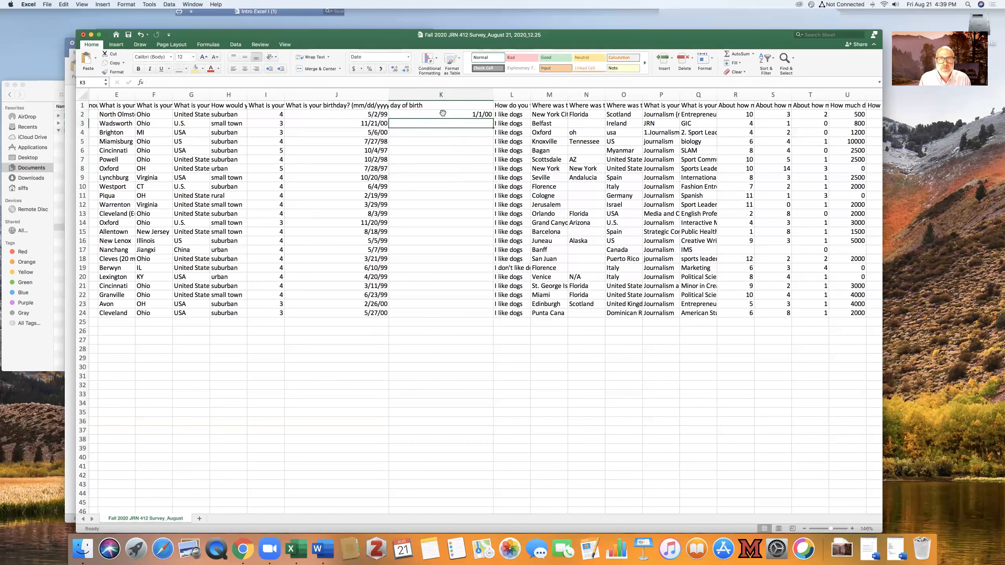
# Fill the K2 weekday formula down to row 24 and format column K as Number
pyautogui.click(476, 114)
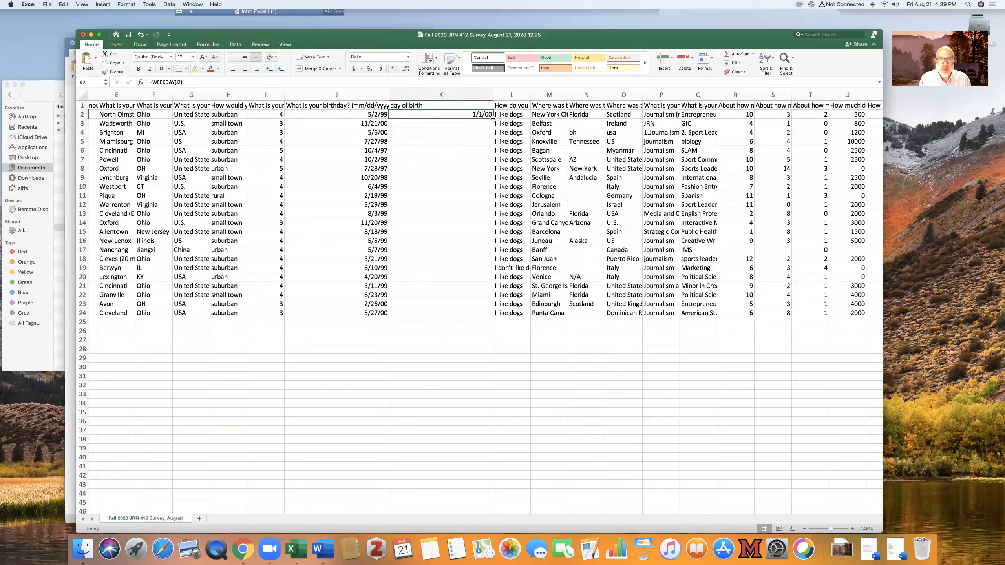
pyautogui.doubleClick(492, 119)
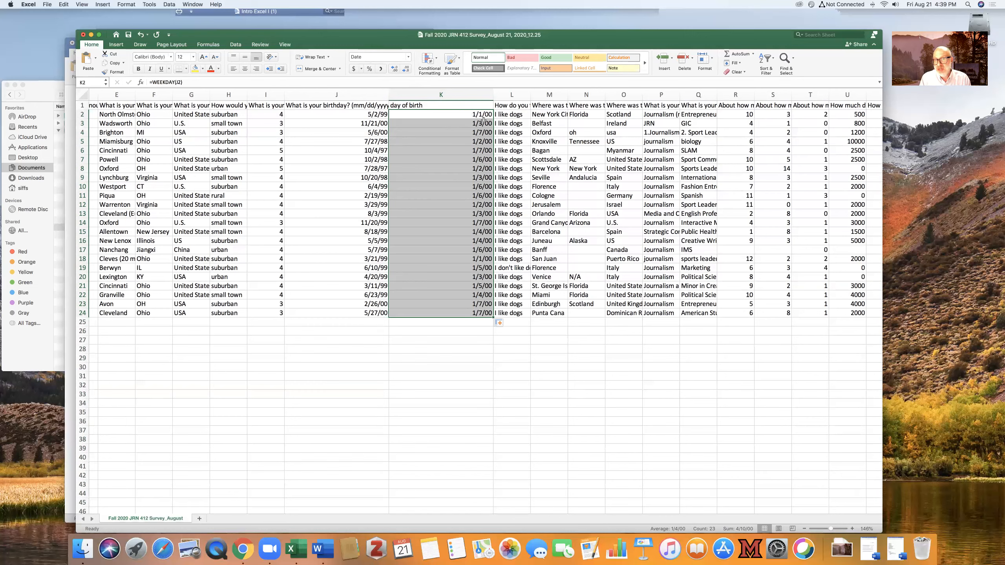
pyautogui.click(451, 95)
pyautogui.click(408, 57)
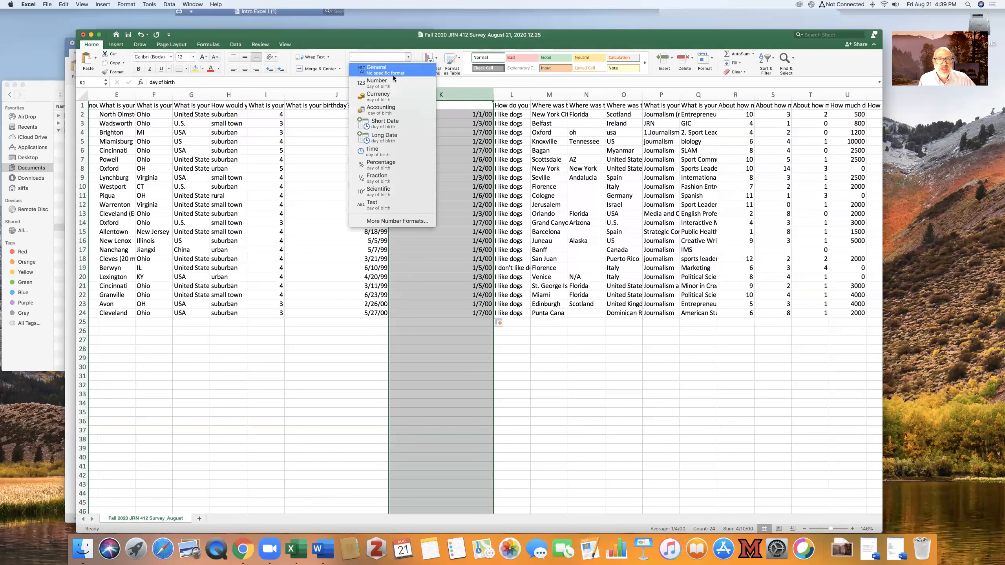
pyautogui.click(378, 82)
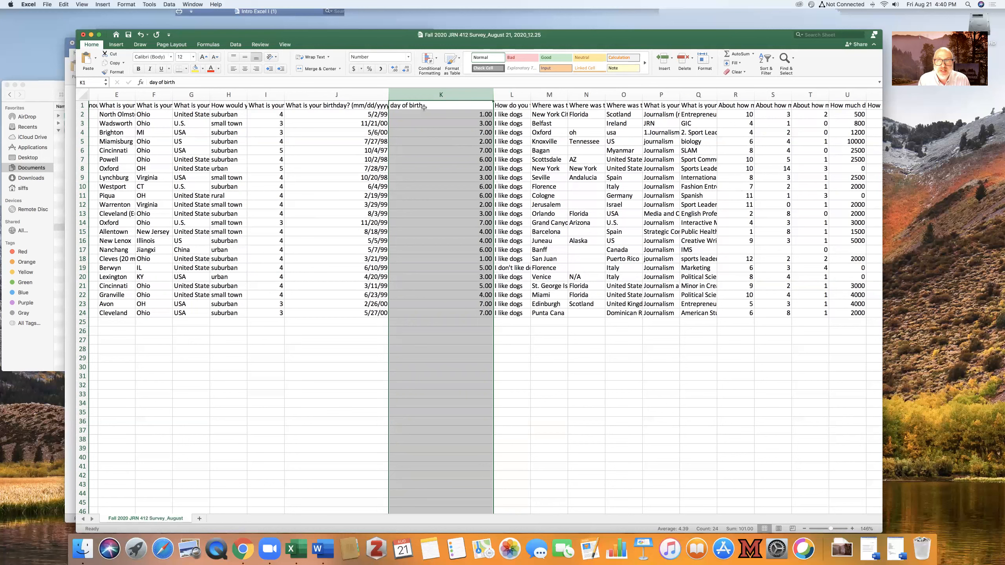
# Delete the entire day of birth column K
pyautogui.moveTo(397, 38); pyautogui.dragTo(365, 31)
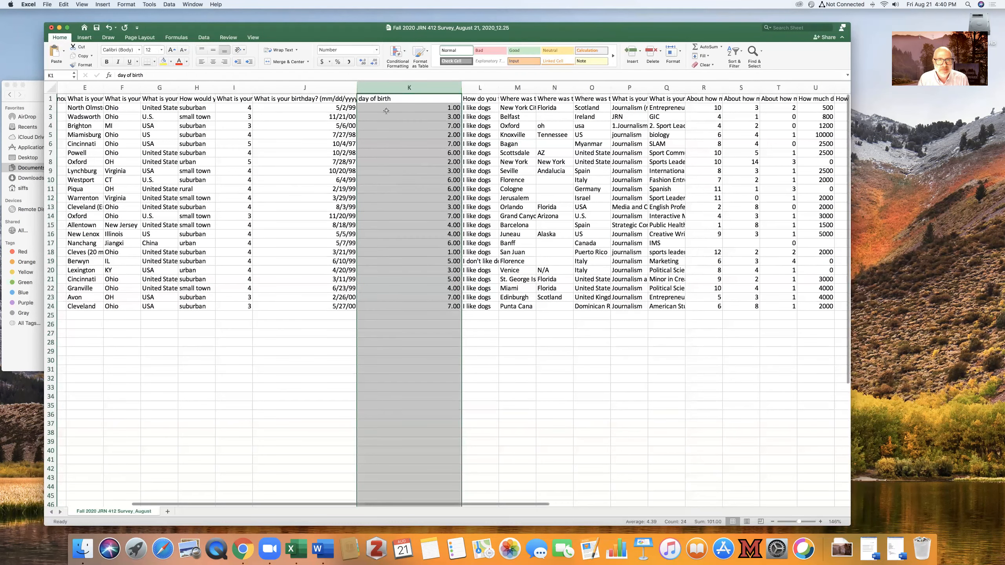
pyautogui.click(397, 100)
pyautogui.click(410, 87)
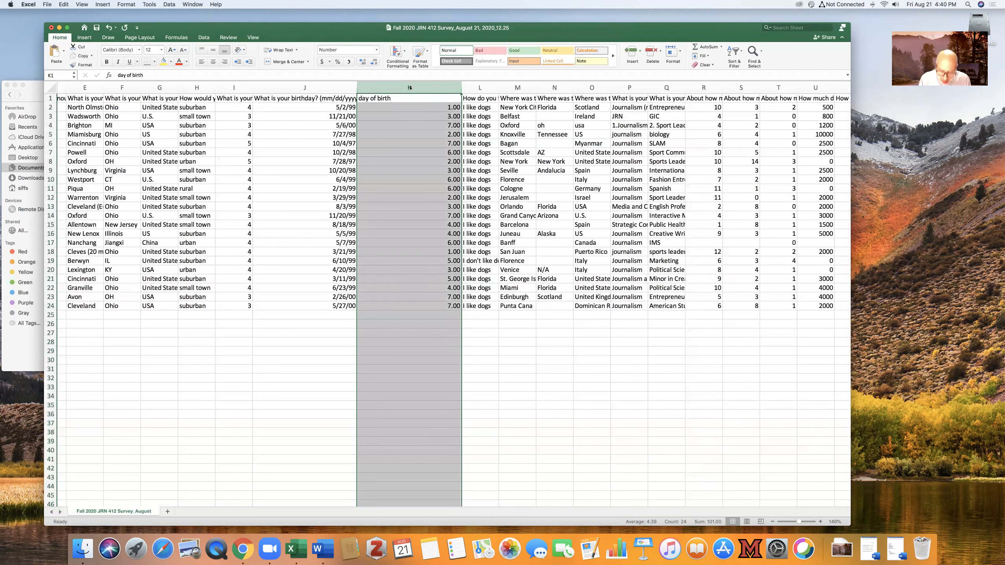
pyautogui.rightClick(410, 88)
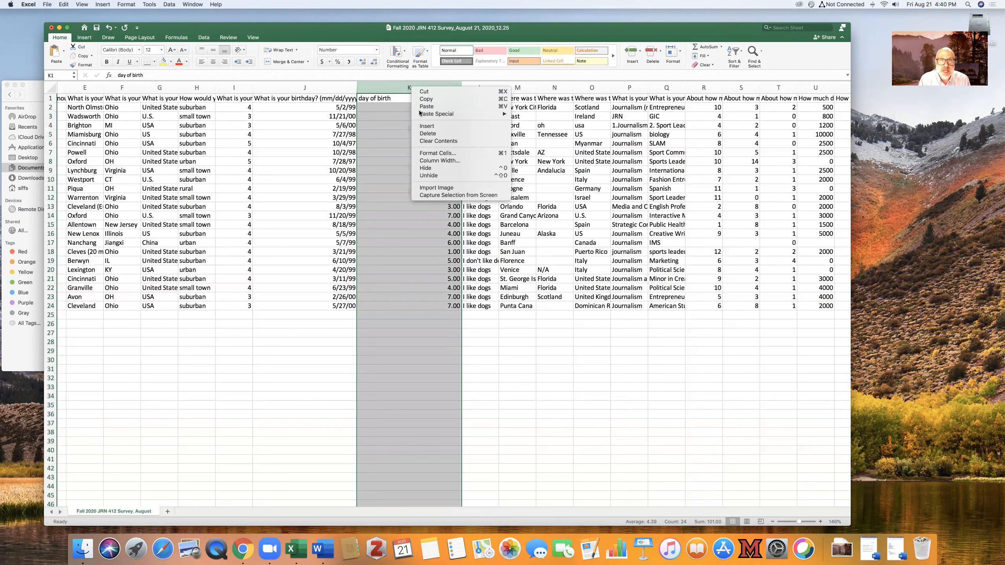
pyautogui.click(430, 136)
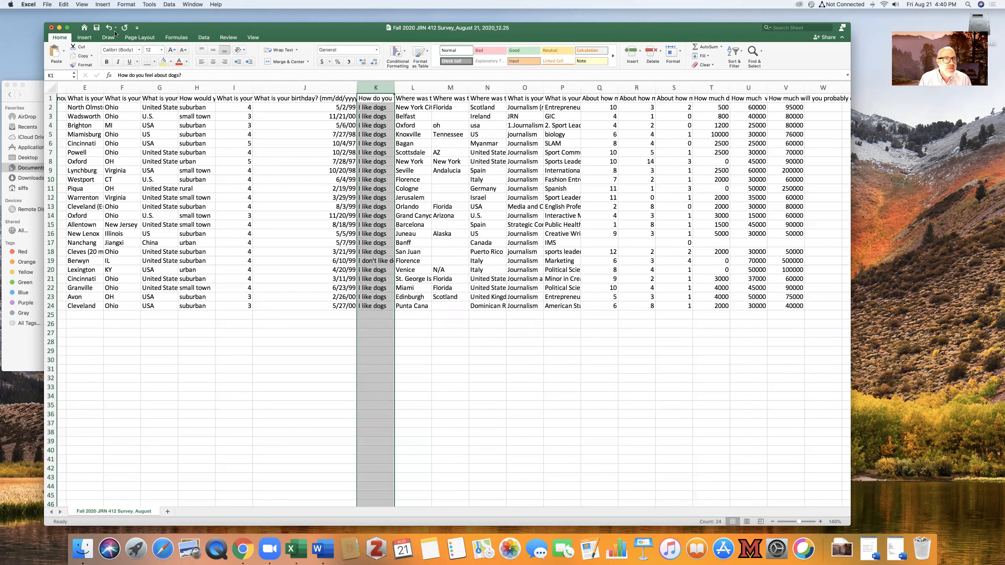
# Insert three blank columns directly after the birthday column
pyautogui.click(104, 5)
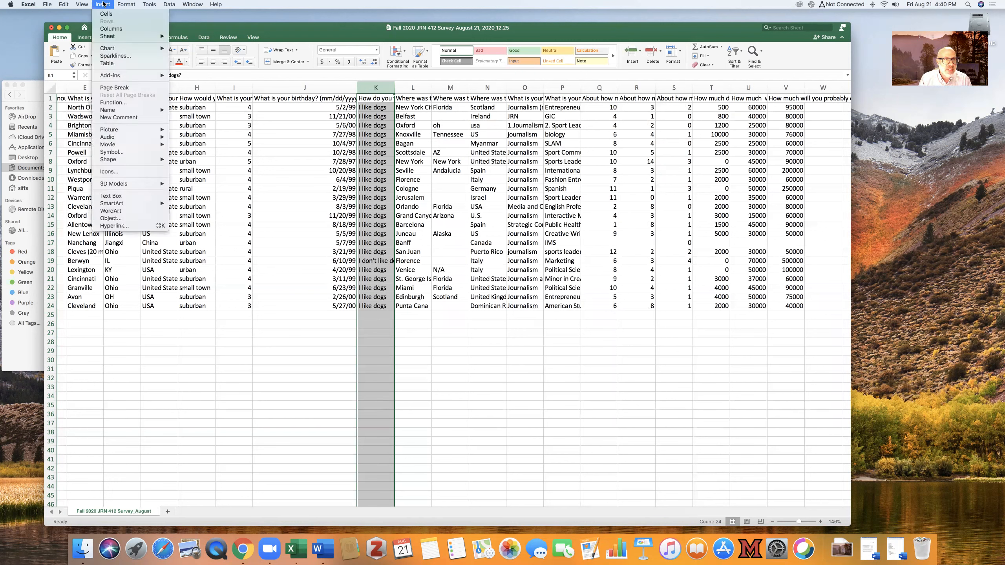
pyautogui.click(111, 29)
pyautogui.click(105, 6)
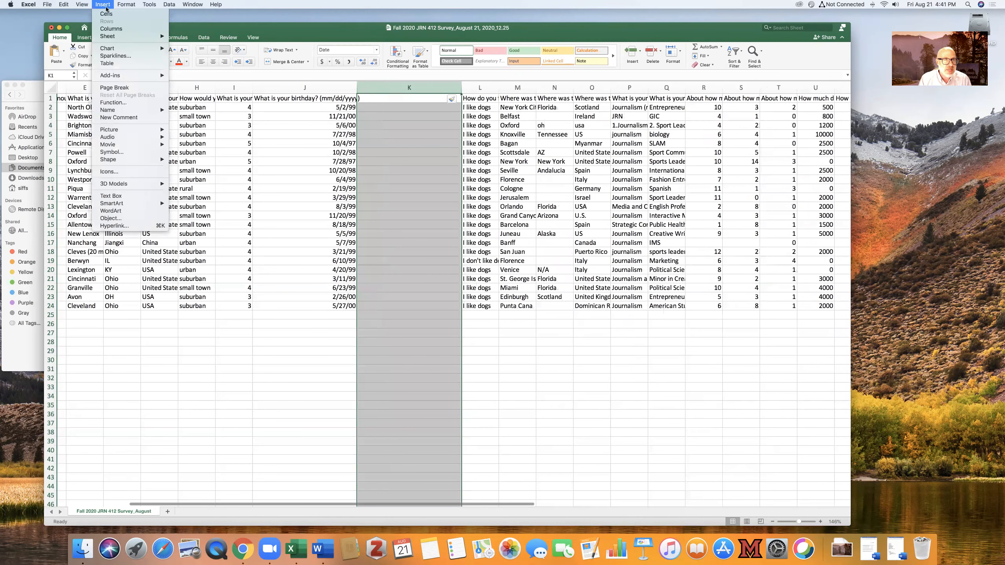
pyautogui.click(111, 29)
pyautogui.click(104, 4)
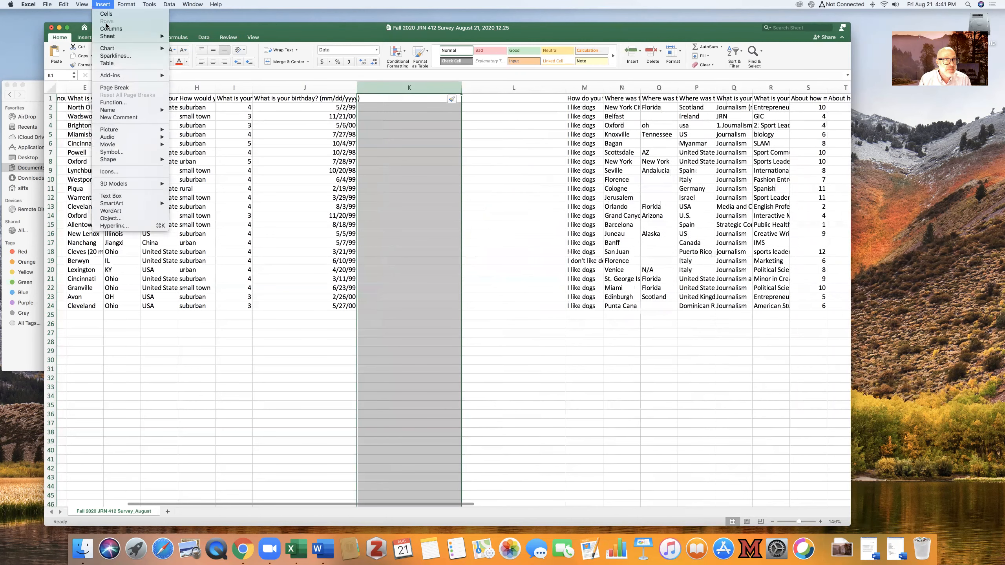
pyautogui.click(111, 28)
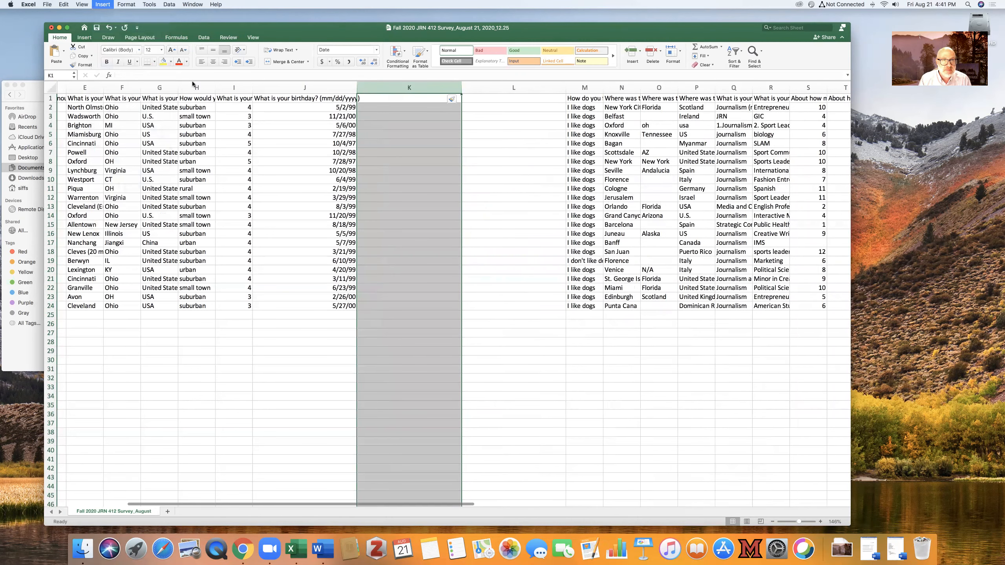
# Format the birthday column J as Number to show the dates as serial numbers
pyautogui.click(319, 89)
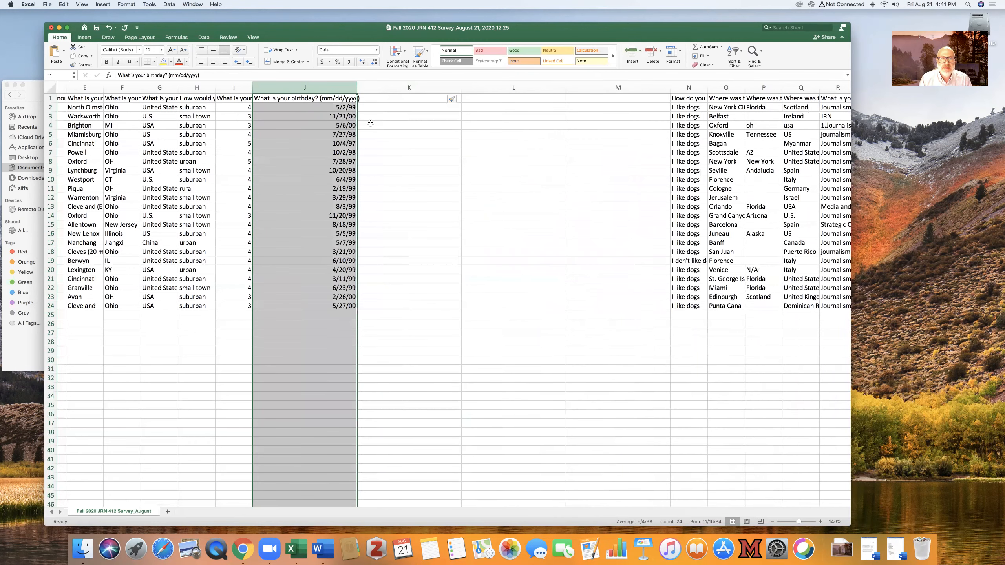
pyautogui.click(376, 50)
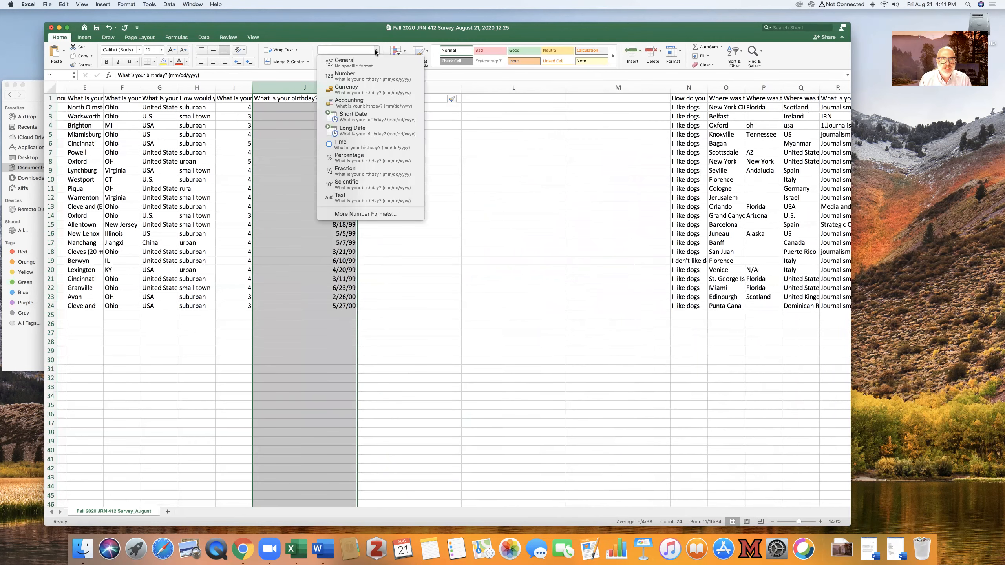
pyautogui.click(368, 75)
pyautogui.scroll(-1, 331, 294)
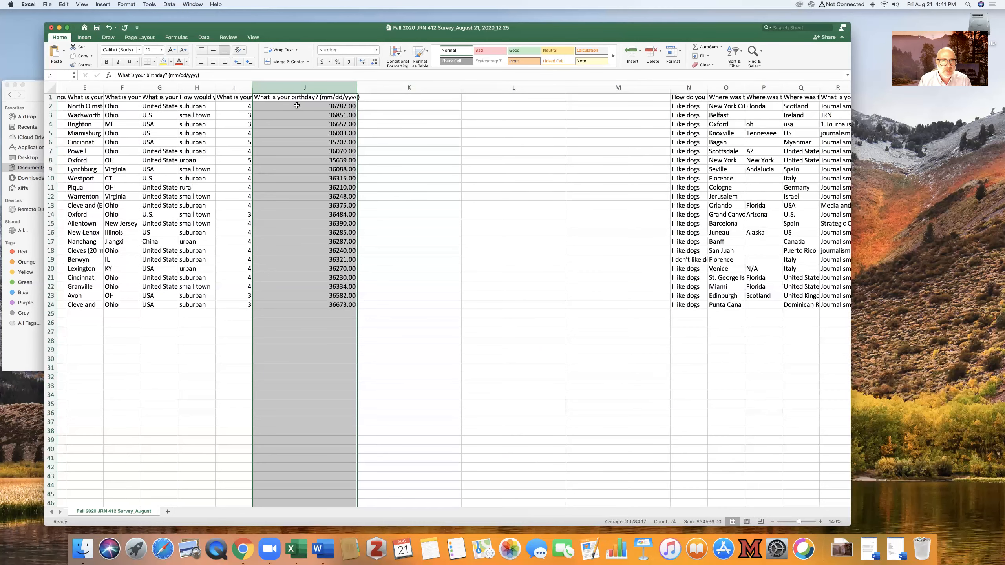
pyautogui.scroll(1, 295, 104)
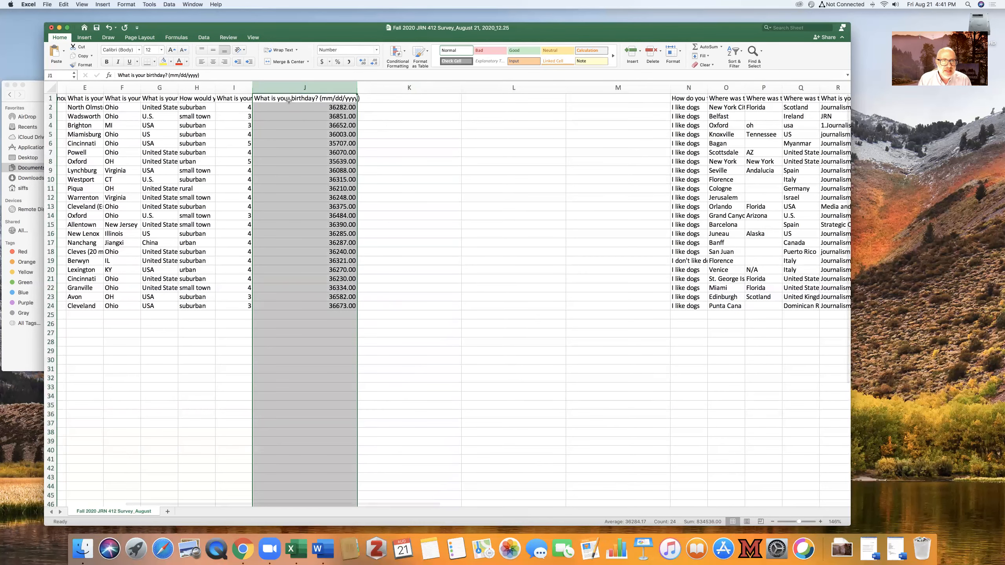
# Format the birthday column J as Short Date and enter the date 1/1/2021 in cell J27
pyautogui.click(375, 51)
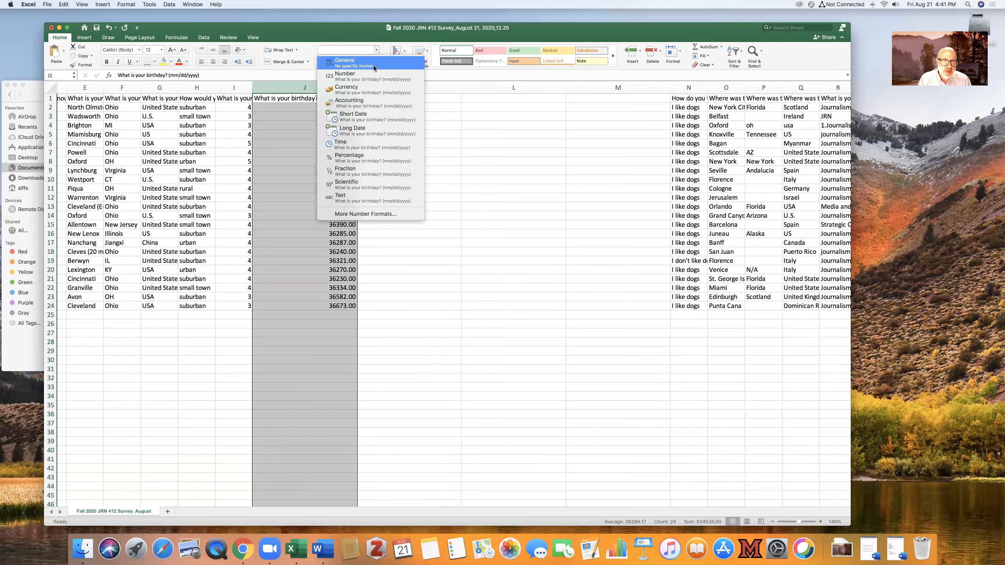
pyautogui.click(367, 117)
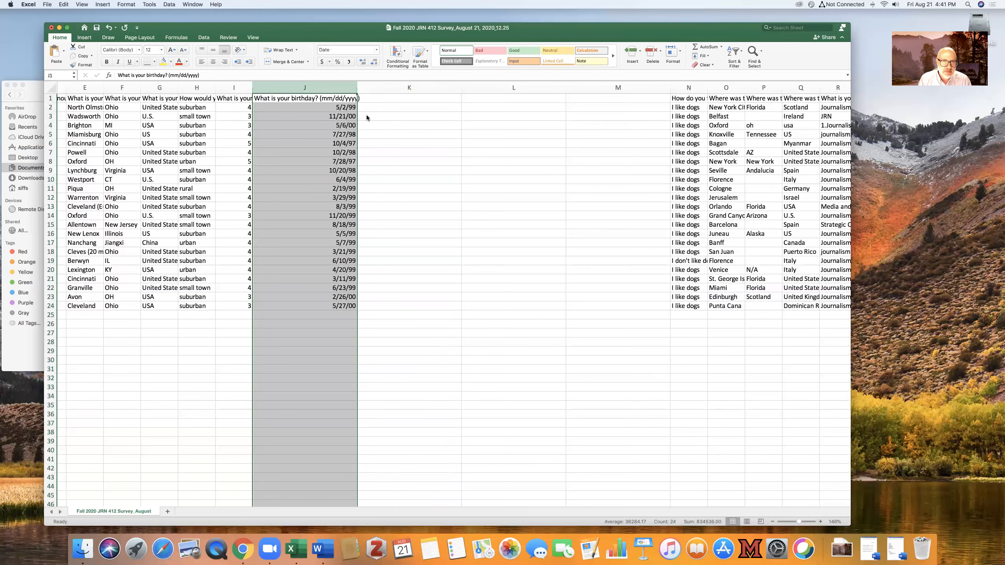
pyautogui.click(340, 333)
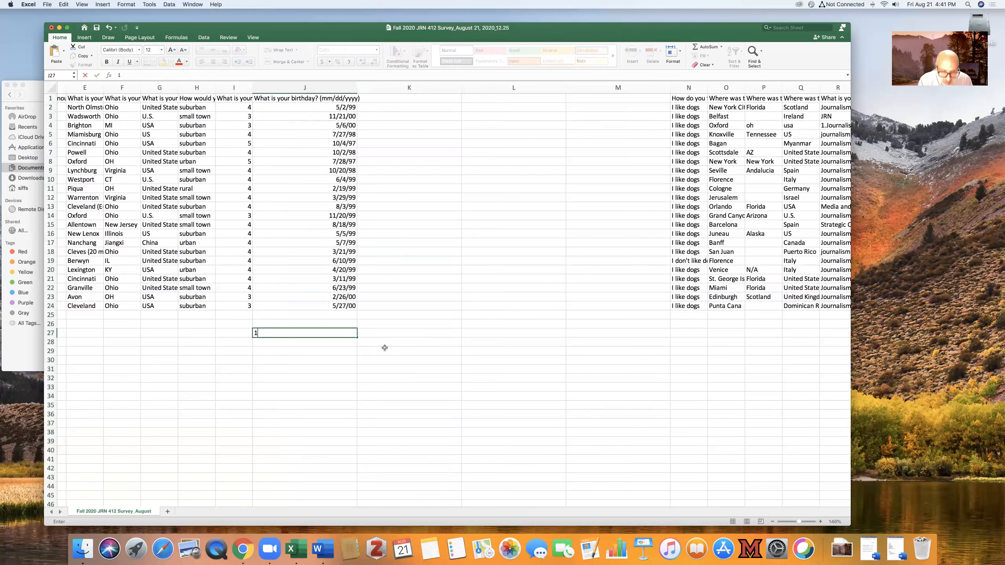
pyautogui.write('1./2021')
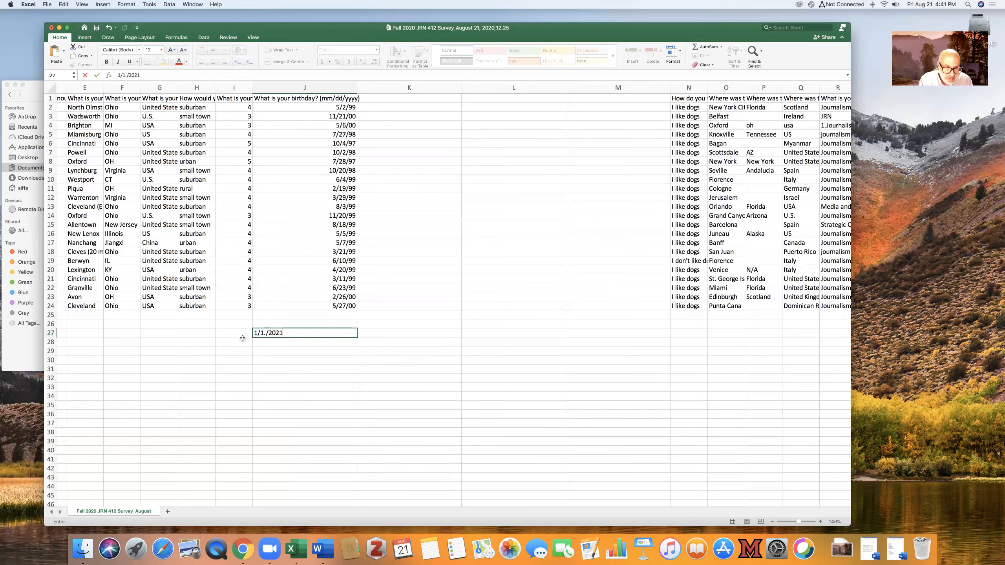
pyautogui.click(265, 333)
pyautogui.press('BackSpace')
pyautogui.press('Return')
pyautogui.hscroll(-3, 441, 126)
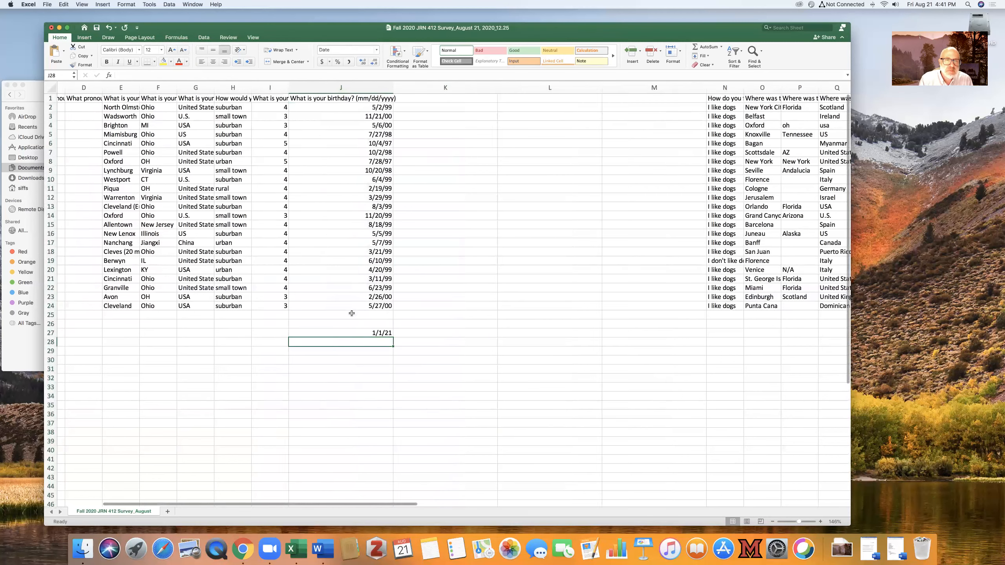
# Format column J as Number so the added date in J27 also shows as a serial number
pyautogui.click(417, 88)
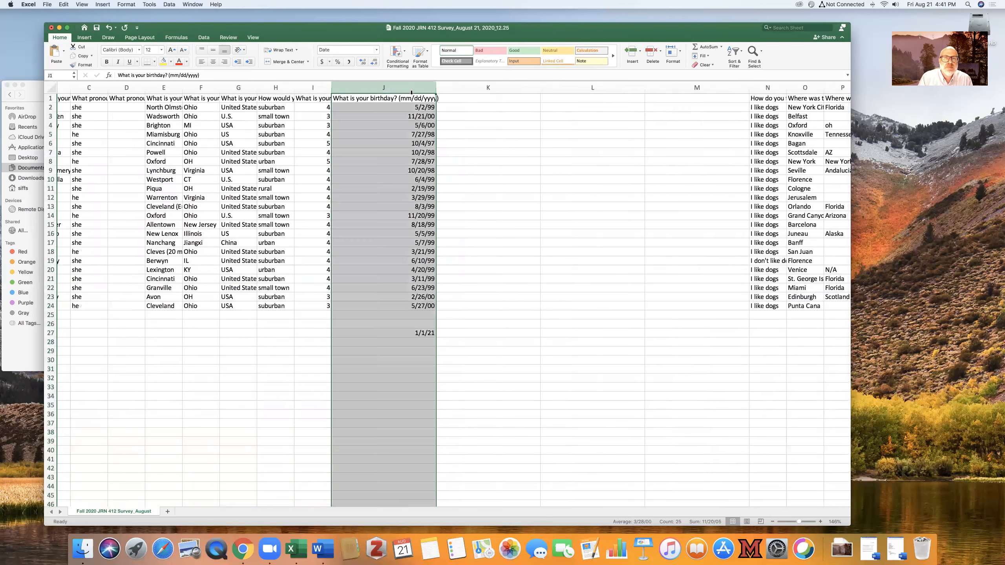
pyautogui.click(376, 49)
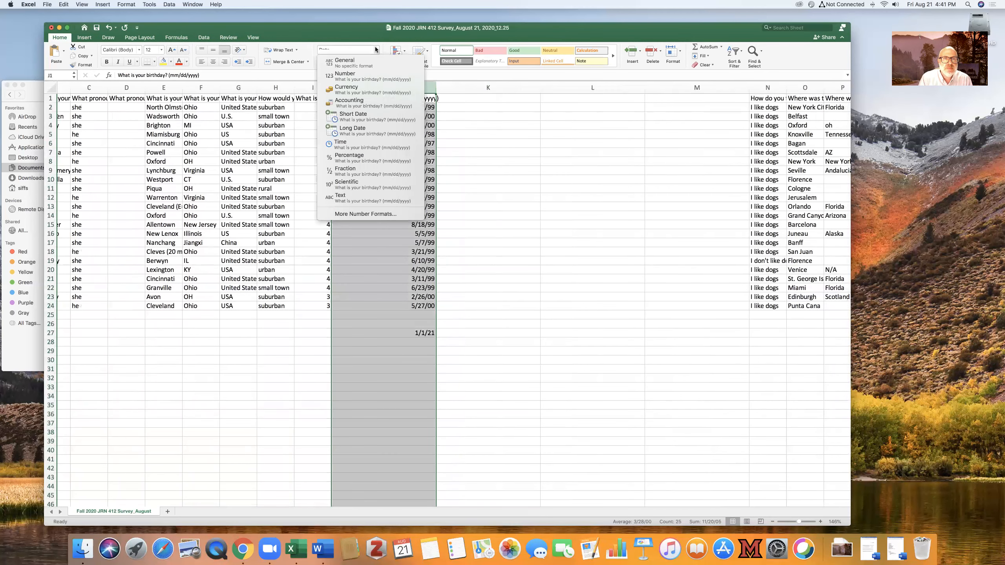
pyautogui.click(372, 75)
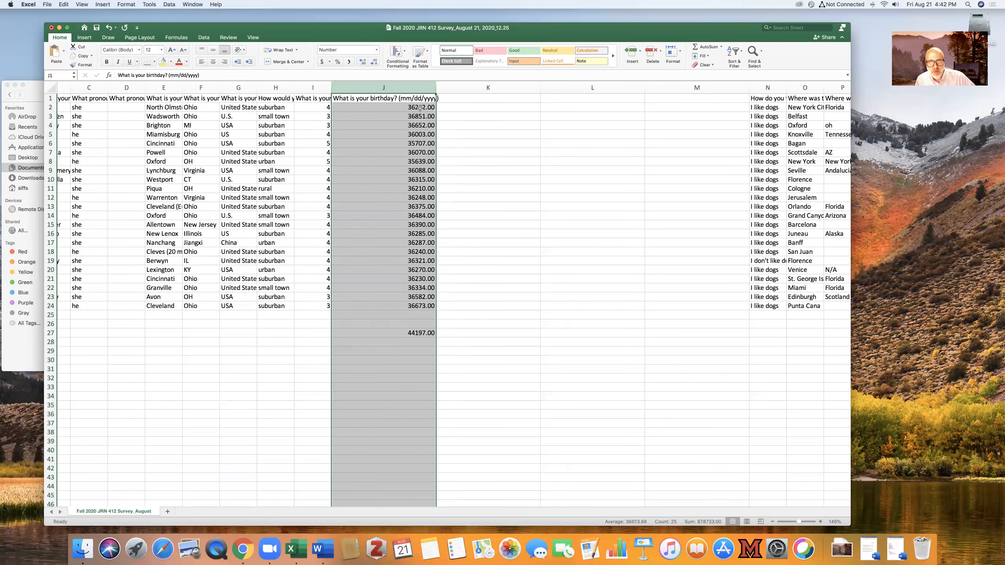
# Enter the heading "age on new year's day" in cell K1
pyautogui.click(471, 100)
pyautogui.write('age o')
pyautogui.write("n new year's")
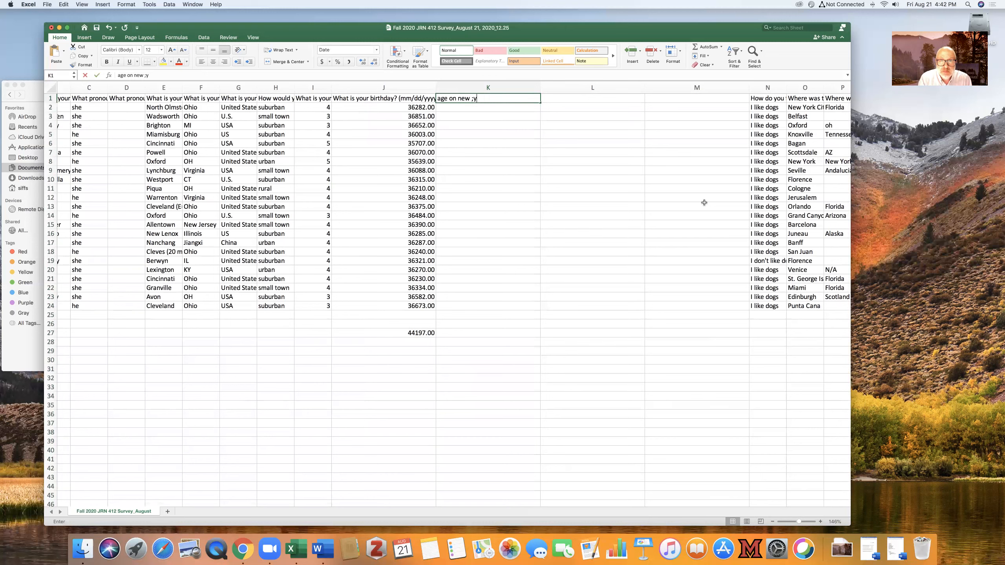
pyautogui.press('BackSpace')
pyautogui.press('BackSpace')
pyautogui.press('BackSpace')
pyautogui.press('BackSpace')
pyautogui.press('BackSpace')
pyautogui.press('BackSpace')
pyautogui.write("year's day")
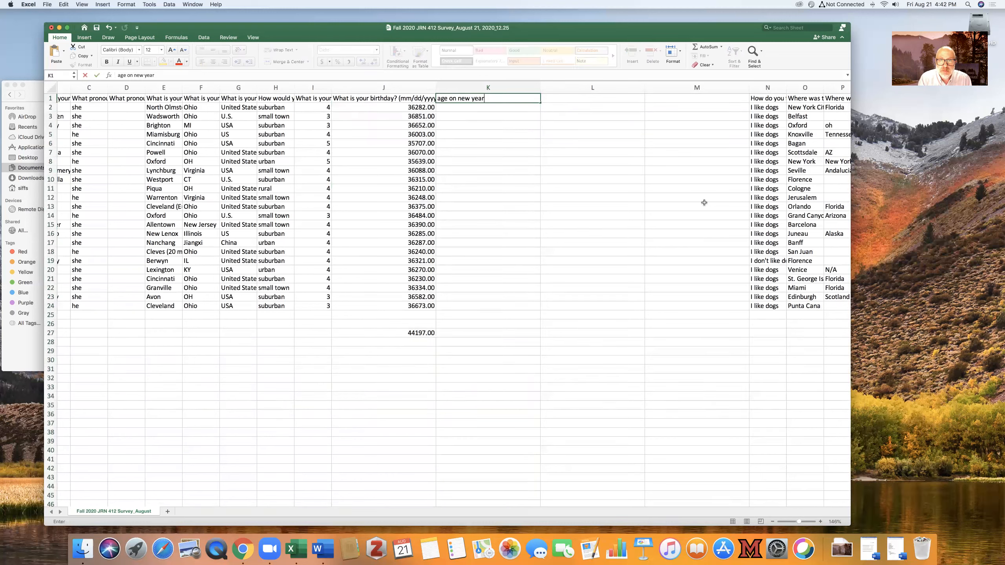
# Enter the formula =44197-J2 in K2 to subtract the birthday from the New Year's Day serial number
pyautogui.click(461, 110)
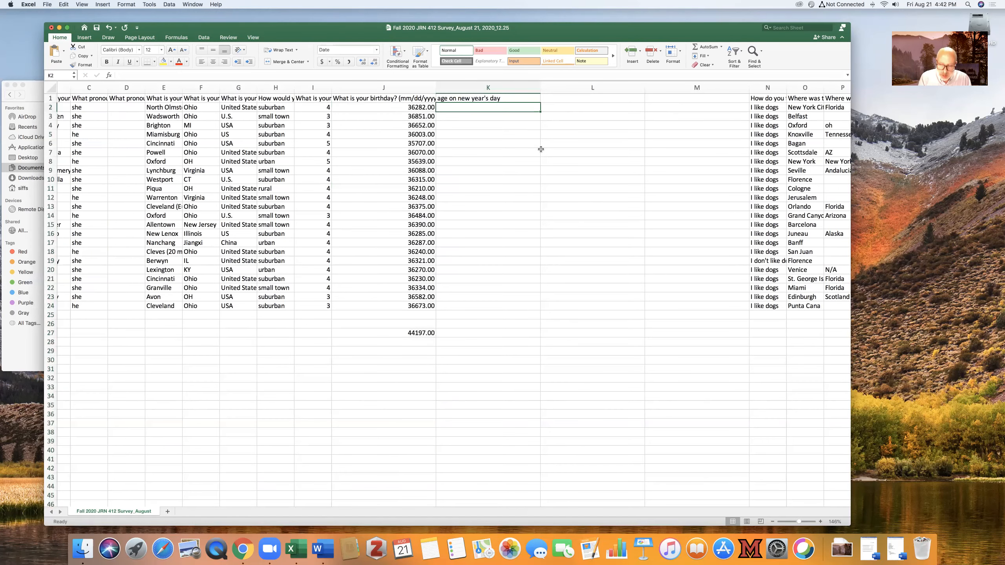
pyautogui.write('=44')
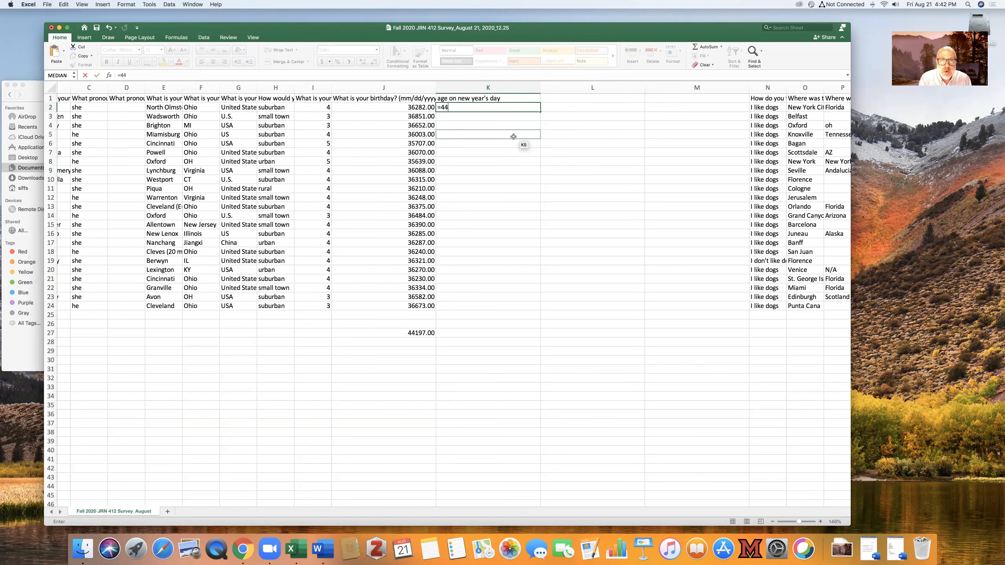
pyautogui.write('197-')
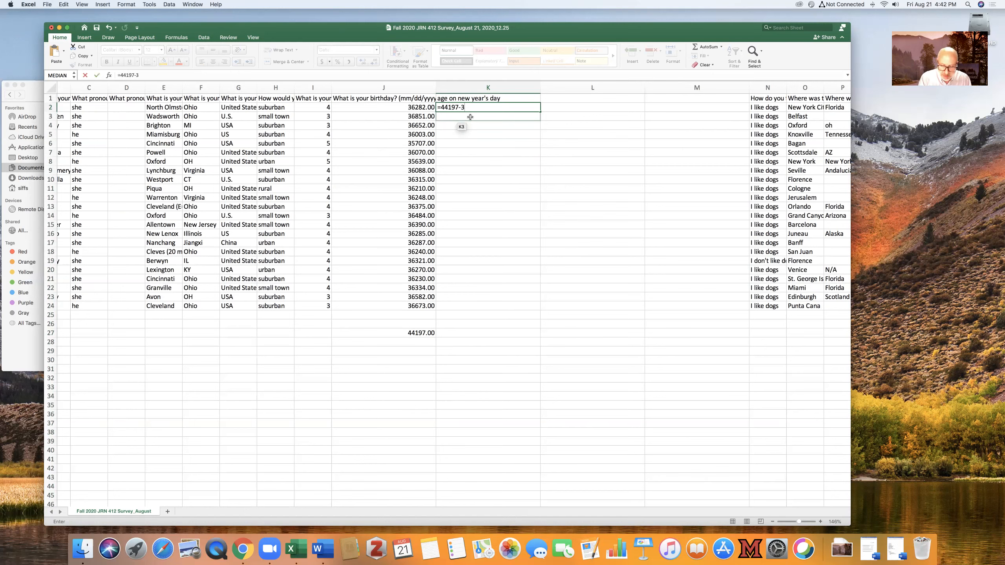
pyautogui.click(427, 110)
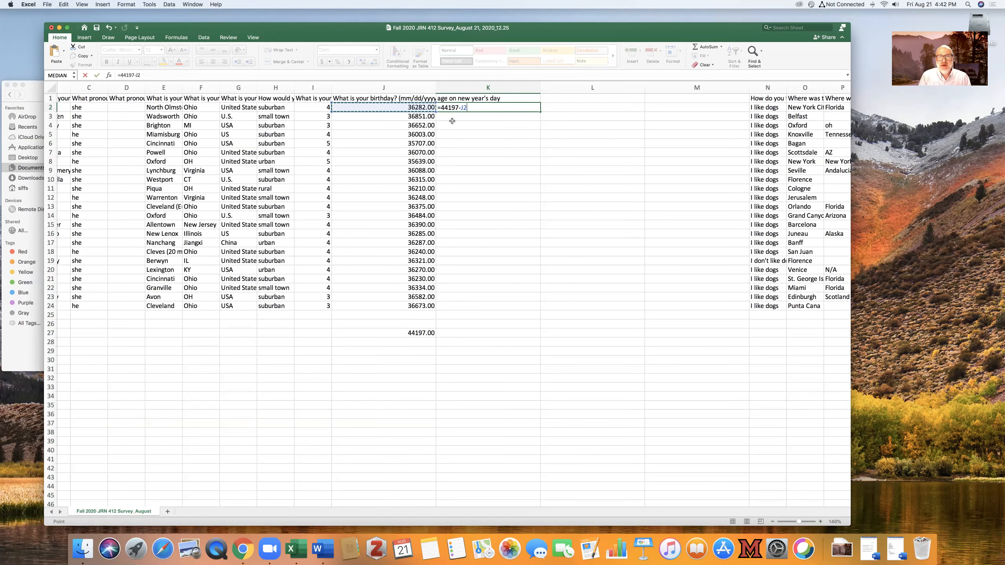
pyautogui.hscroll(-5, 532, 108)
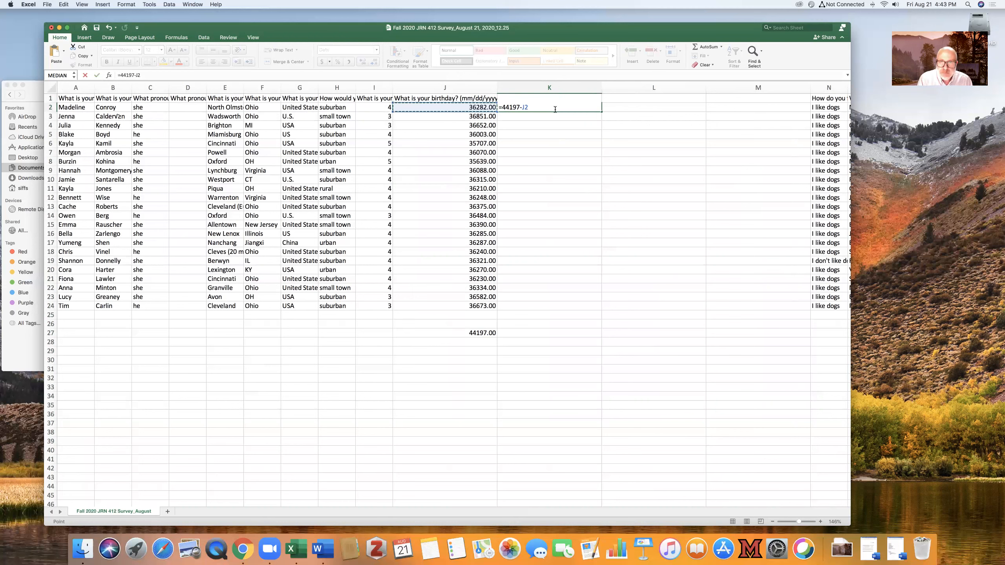
pyautogui.press('Return')
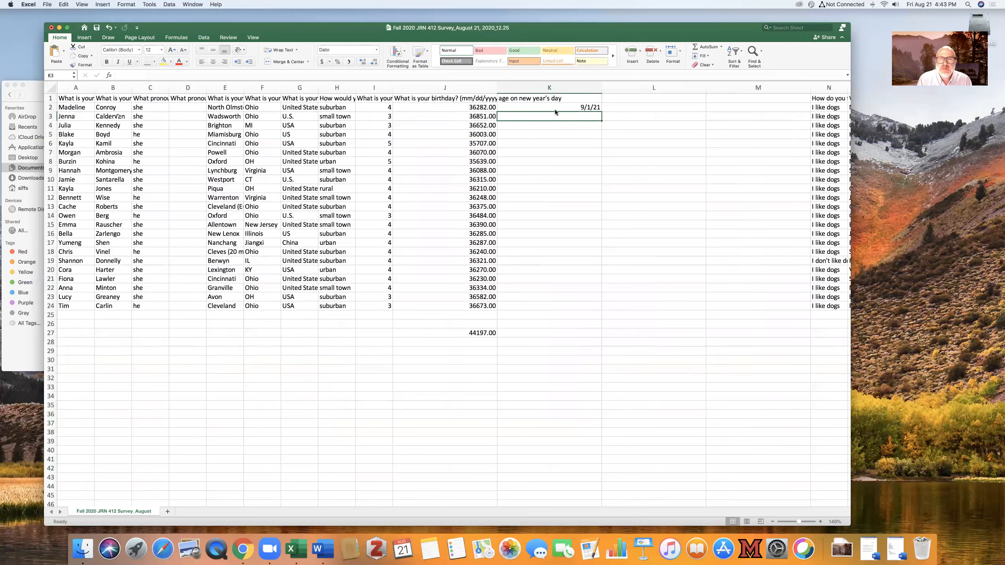
# Fill the K2 subtraction formula down to row 24 and format column K as Number
pyautogui.click(586, 110)
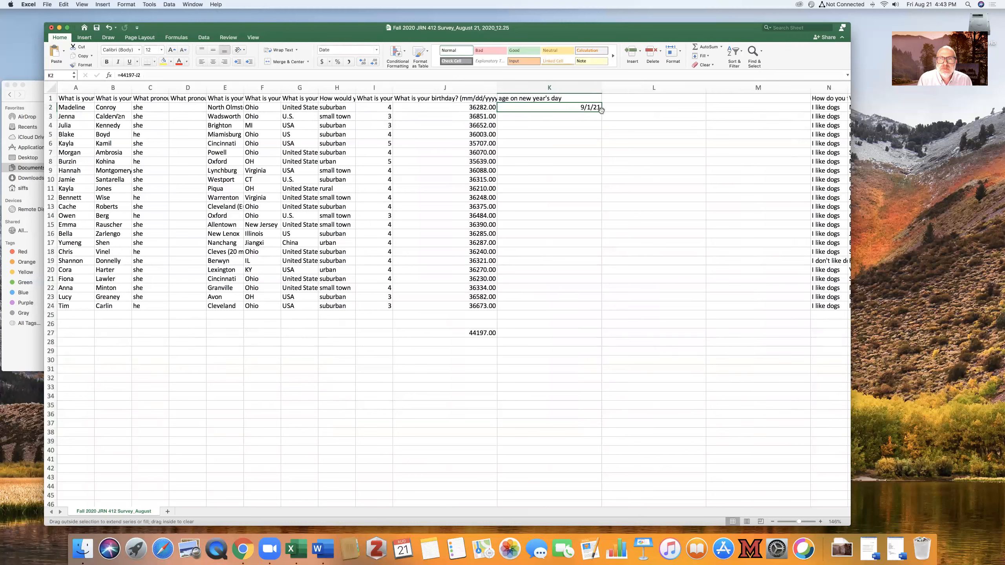
pyautogui.doubleClick(601, 110)
pyautogui.click(574, 87)
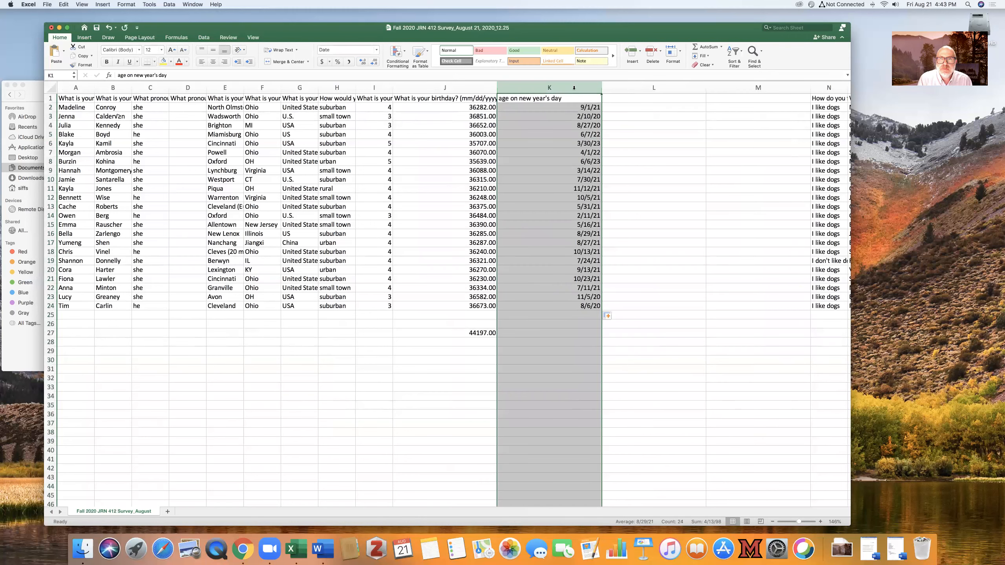
pyautogui.click(376, 50)
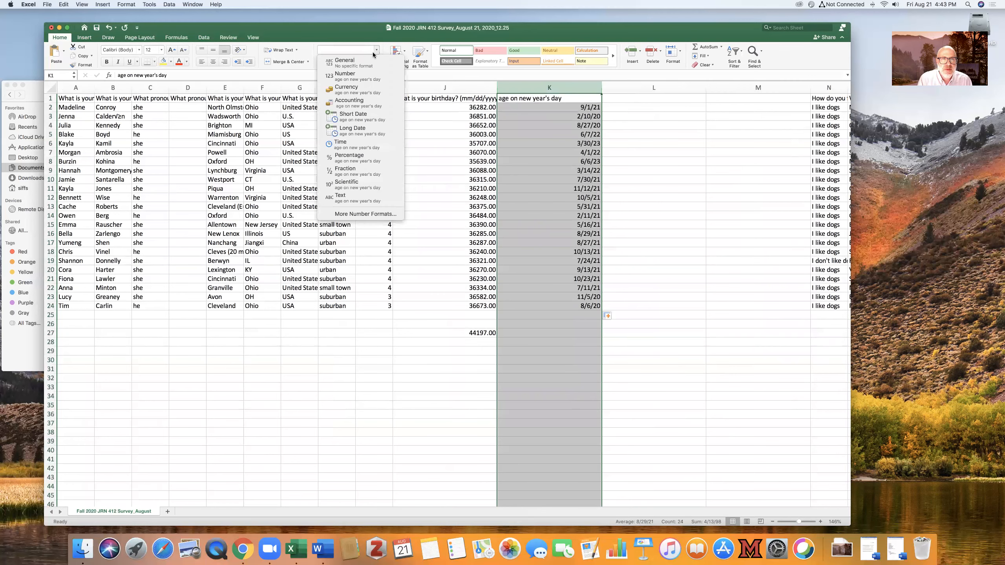
pyautogui.click(366, 74)
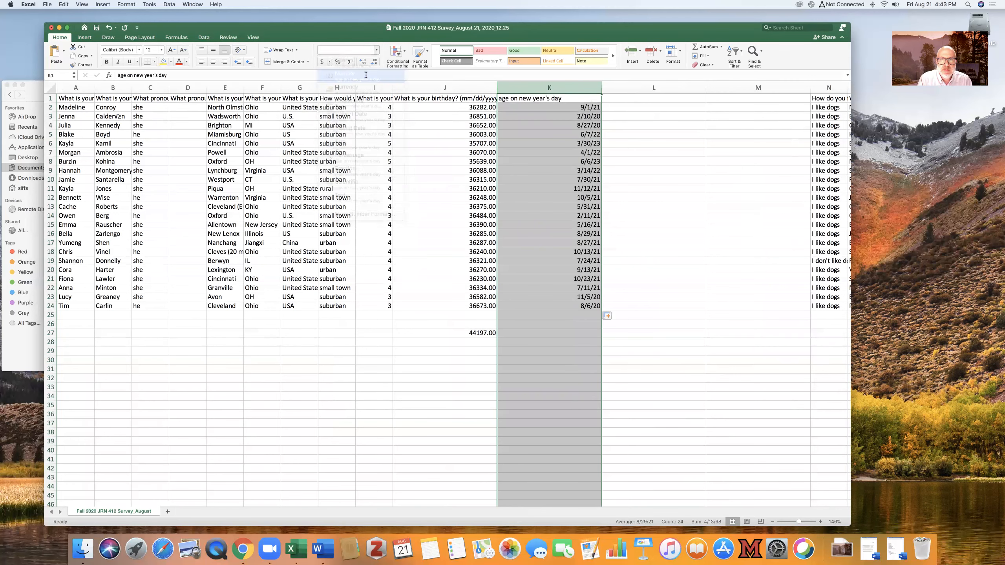
pyautogui.click(653, 233)
pyautogui.click(529, 107)
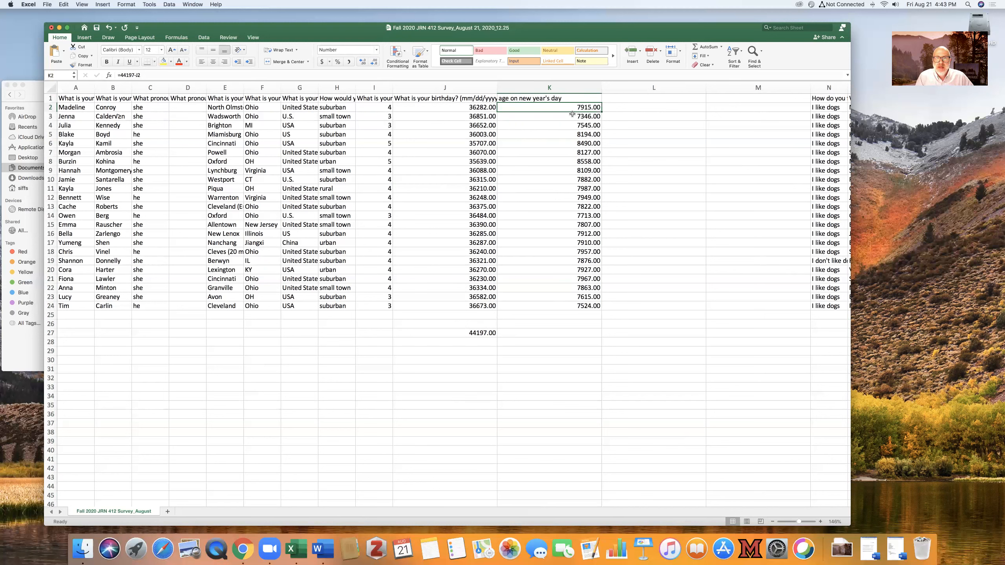
pyautogui.moveTo(574, 162); pyautogui.dragTo(574, 189)
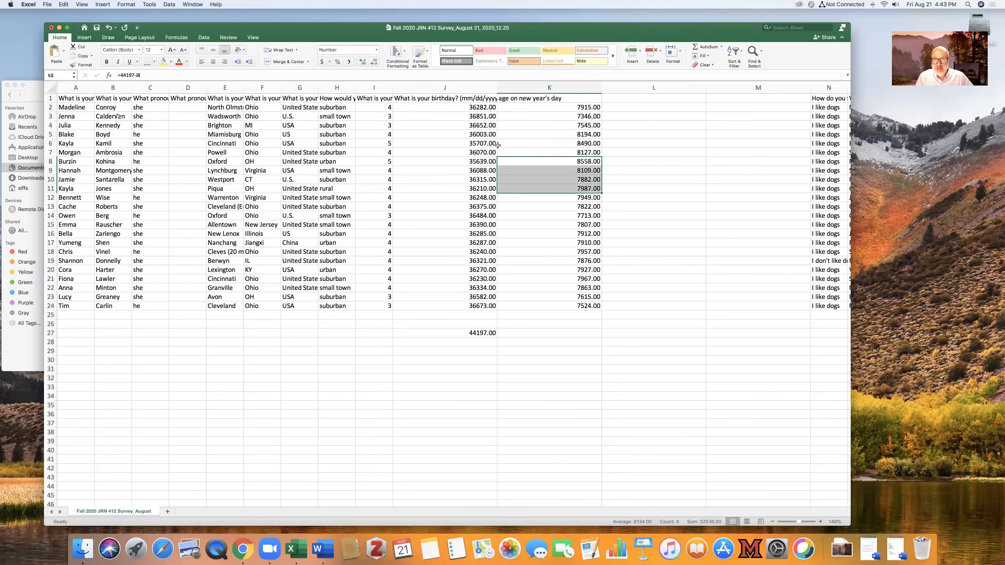
pyautogui.click(584, 116)
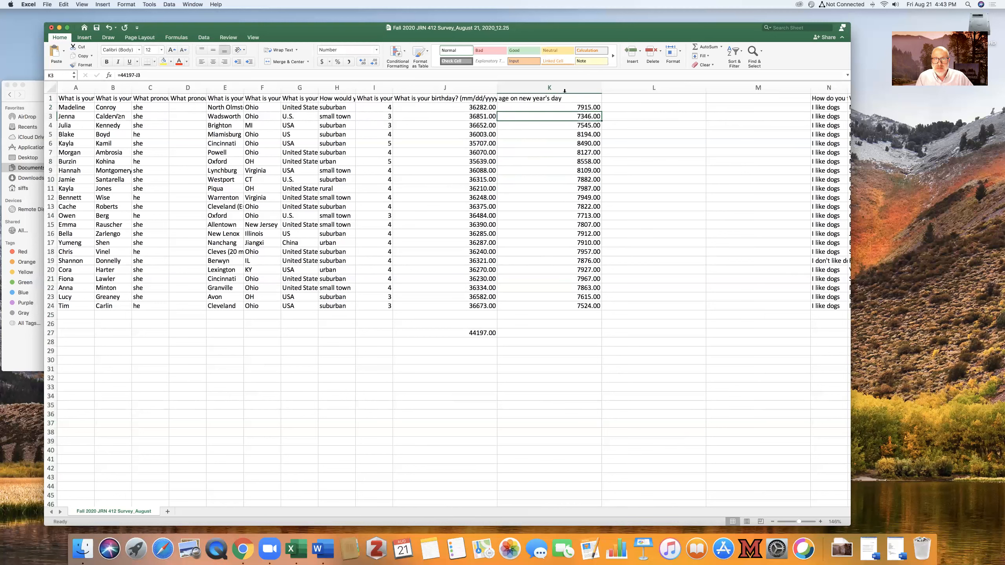
# Change the K2 formula to =(44197-J2)/365.25 to convert the age from days to years
pyautogui.click(579, 108)
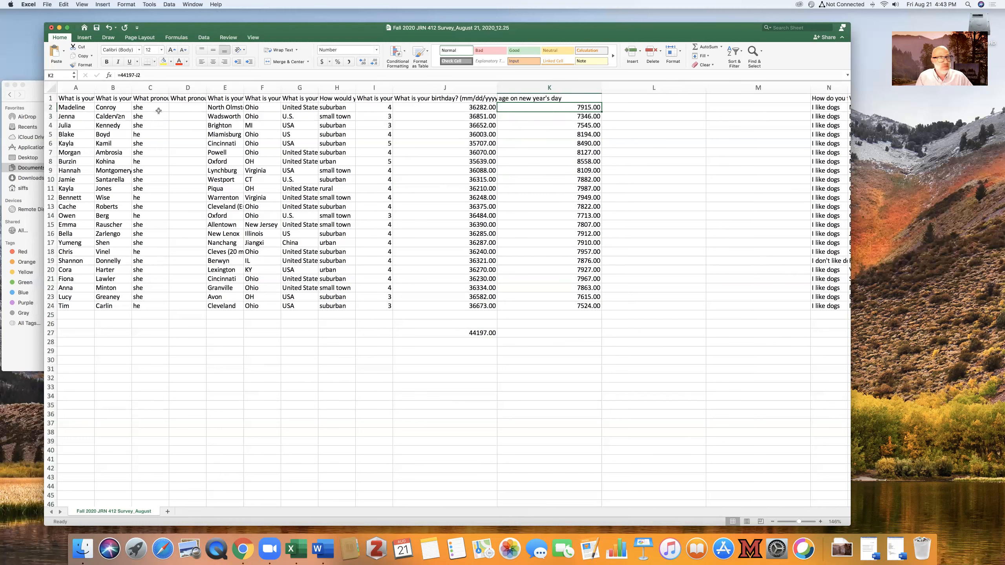
pyautogui.click(145, 75)
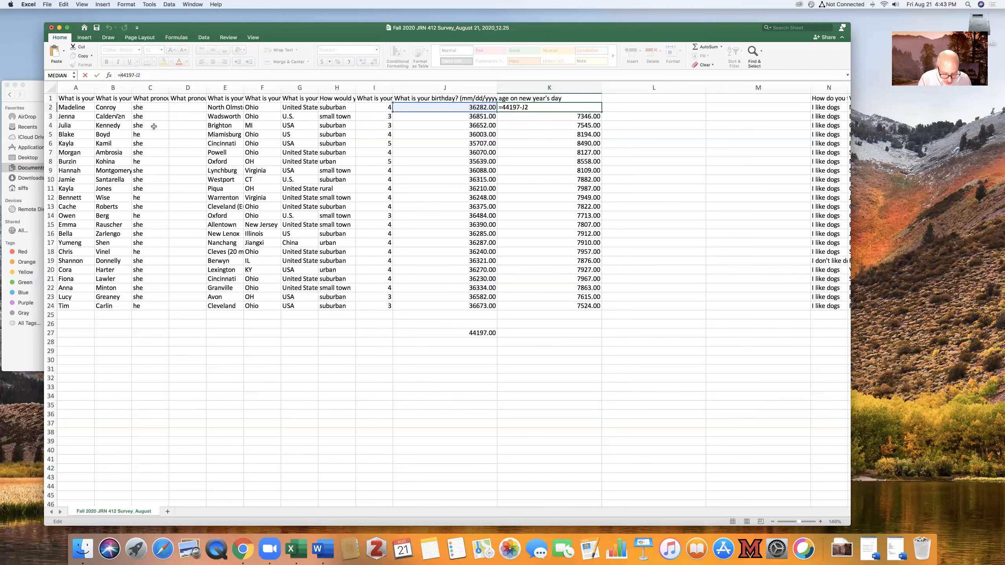
pyautogui.write('(')
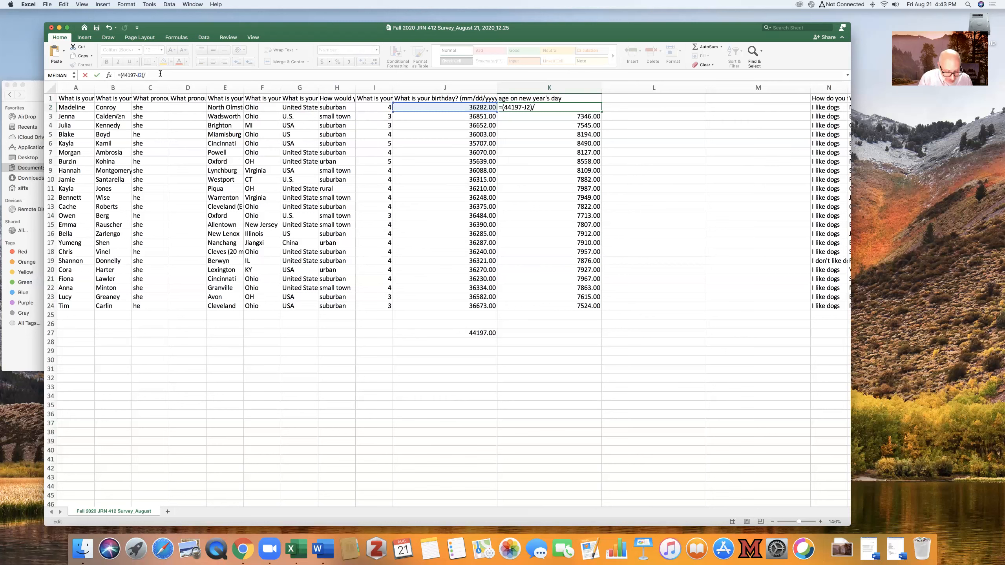
pyautogui.write(')/35')
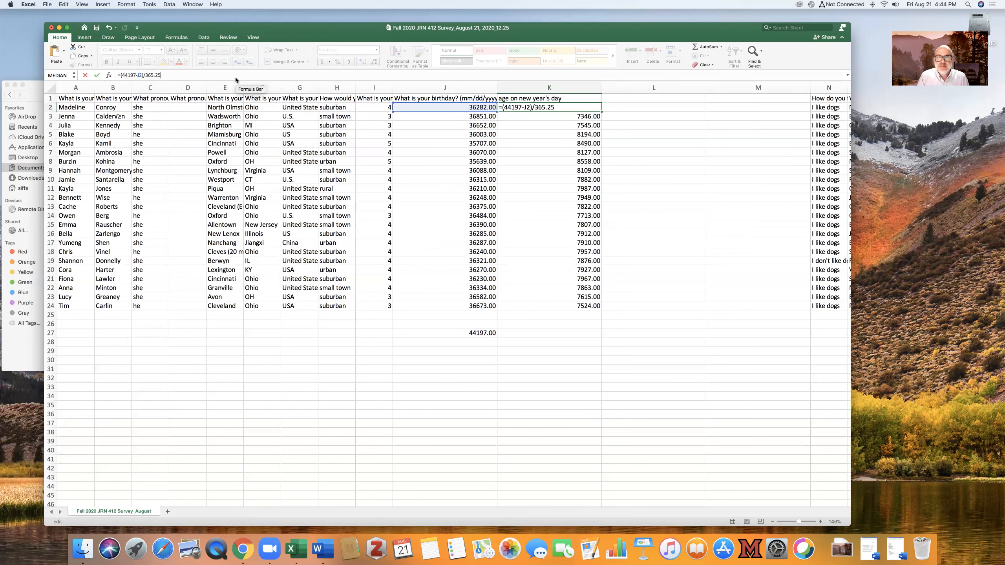
pyautogui.press('Return')
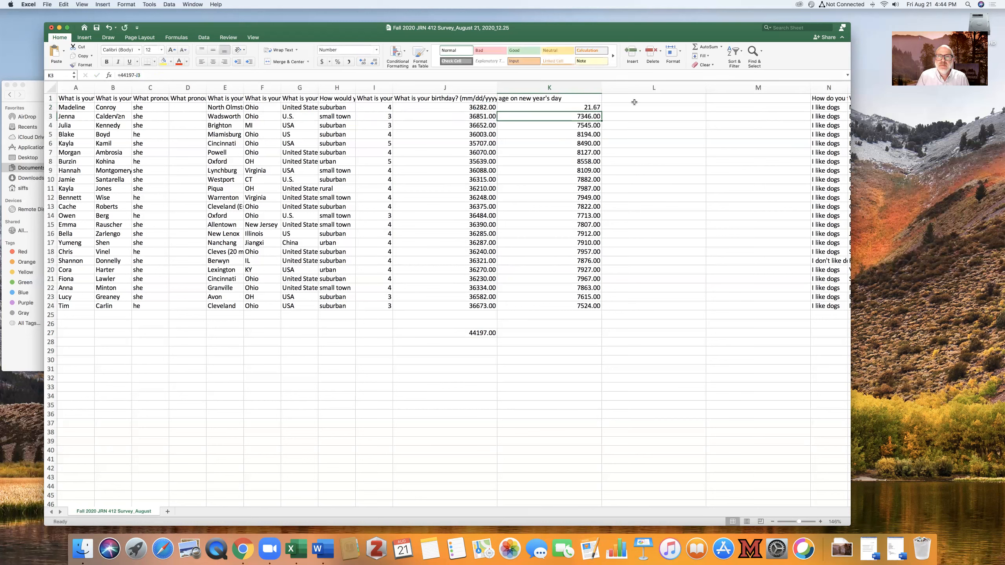
# Fill the revised age-in-years formula from K2 down to row 24
pyautogui.click(592, 108)
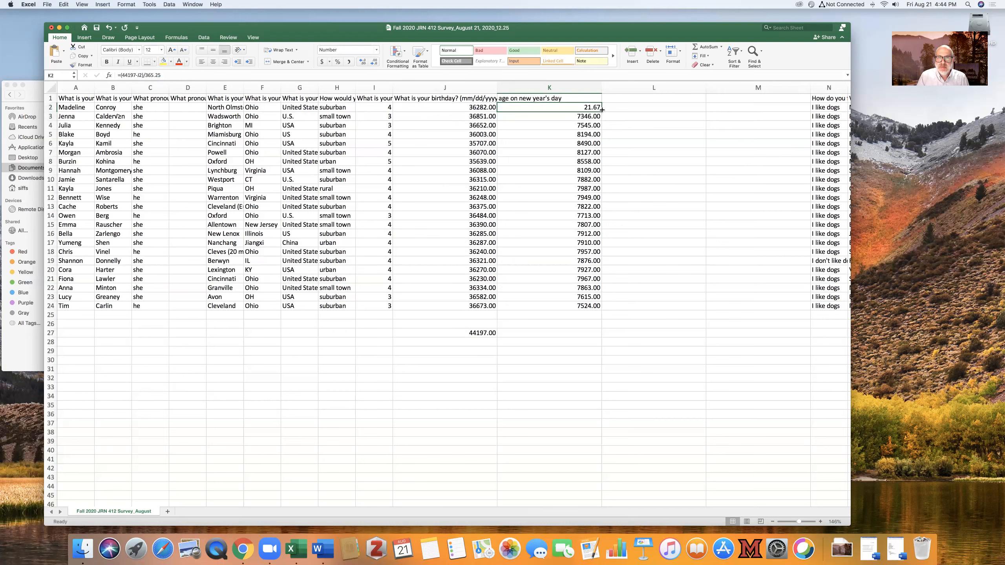
pyautogui.doubleClick(602, 109)
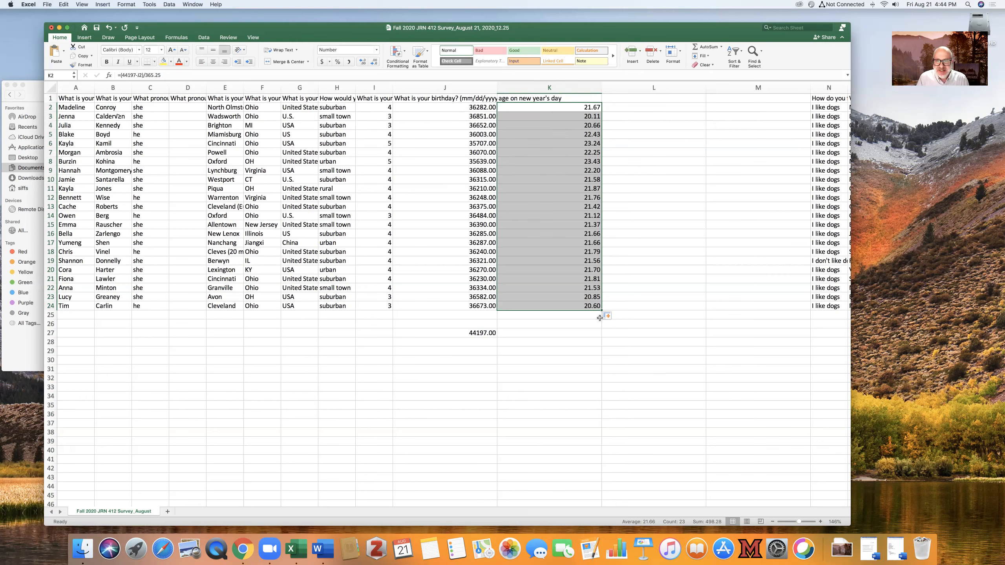
pyautogui.click(594, 307)
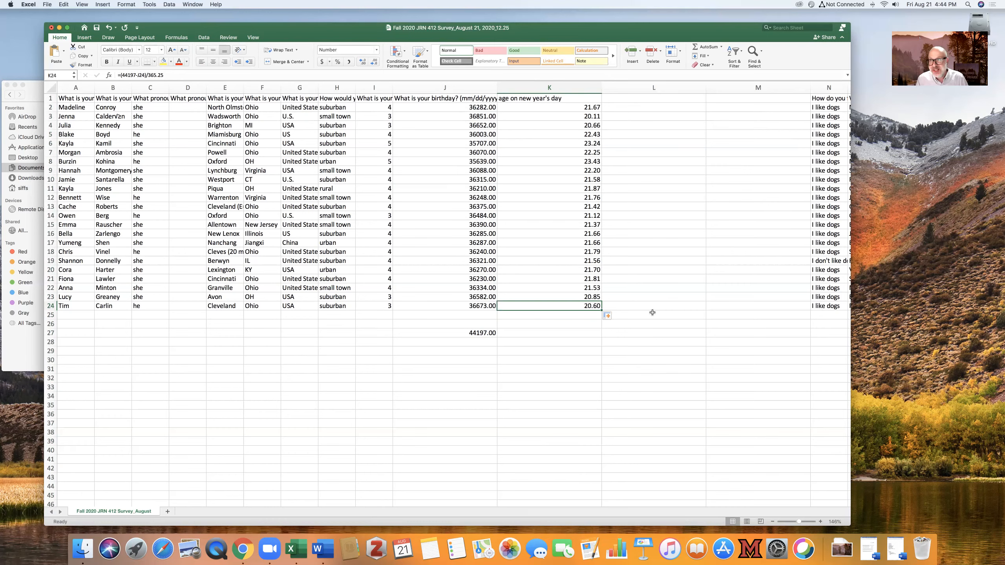
pyautogui.hscroll(1, 558, 323)
pyautogui.hscroll(-2, 558, 323)
pyautogui.hscroll(1, 558, 323)
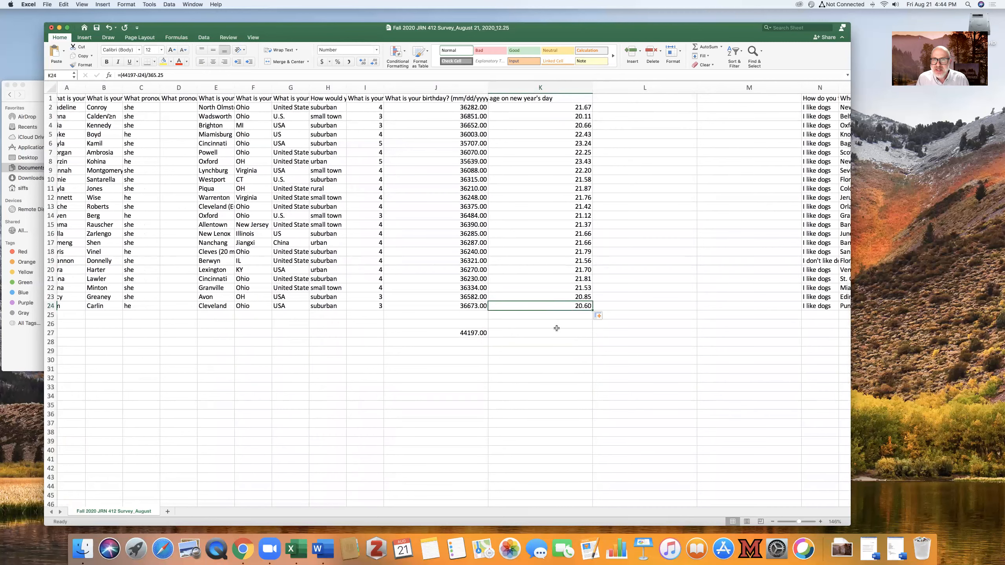
pyautogui.hscroll(2, 556, 328)
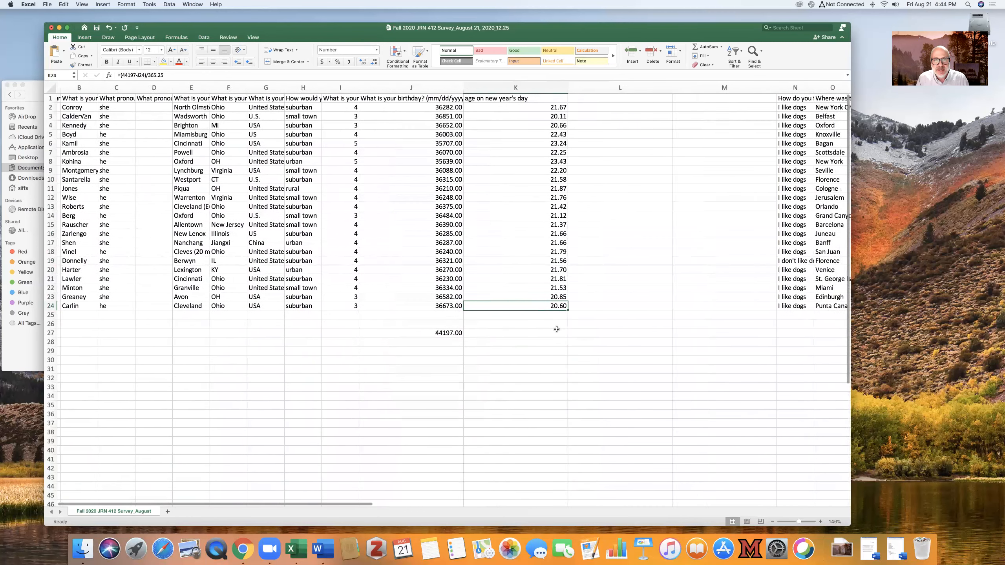
pyautogui.hscroll(-1, 556, 328)
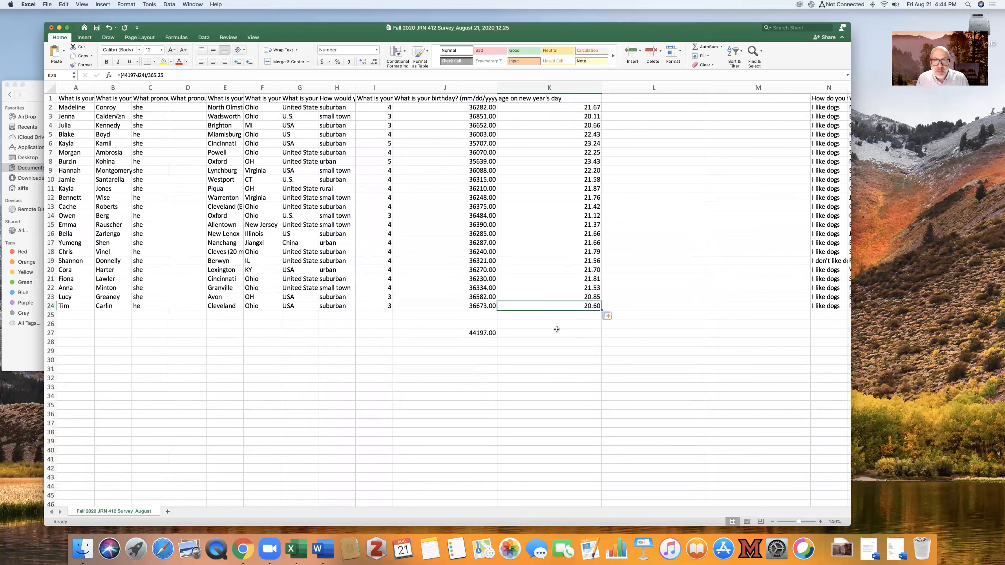